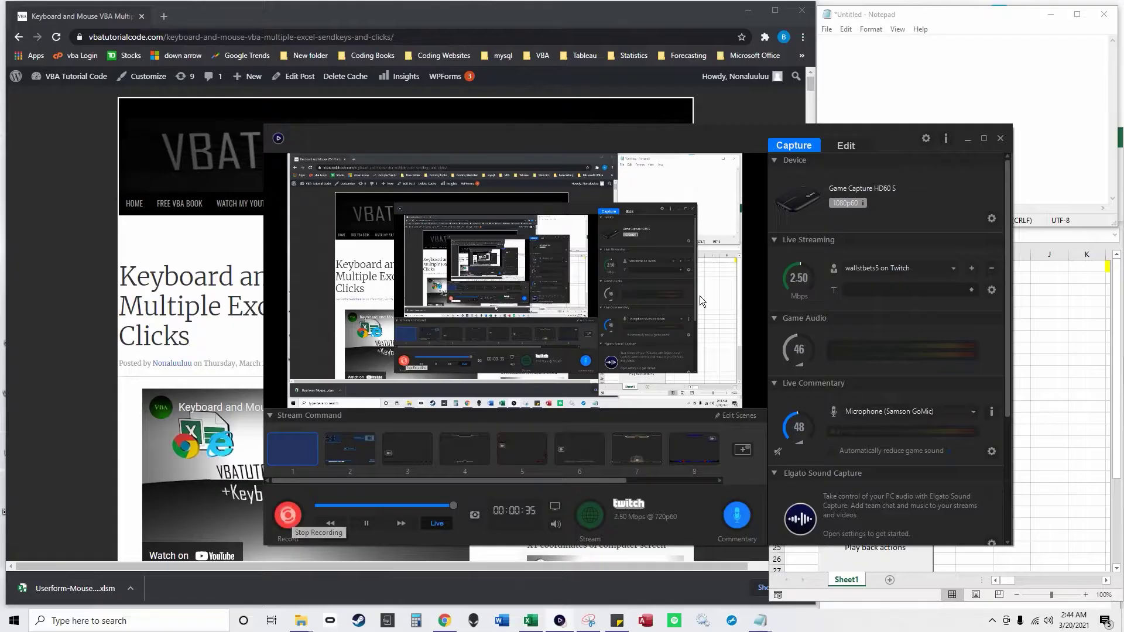
# Step: Minimize the capture window and bring the Excel action-recorder workbook to the front
pyautogui.click(968, 139)
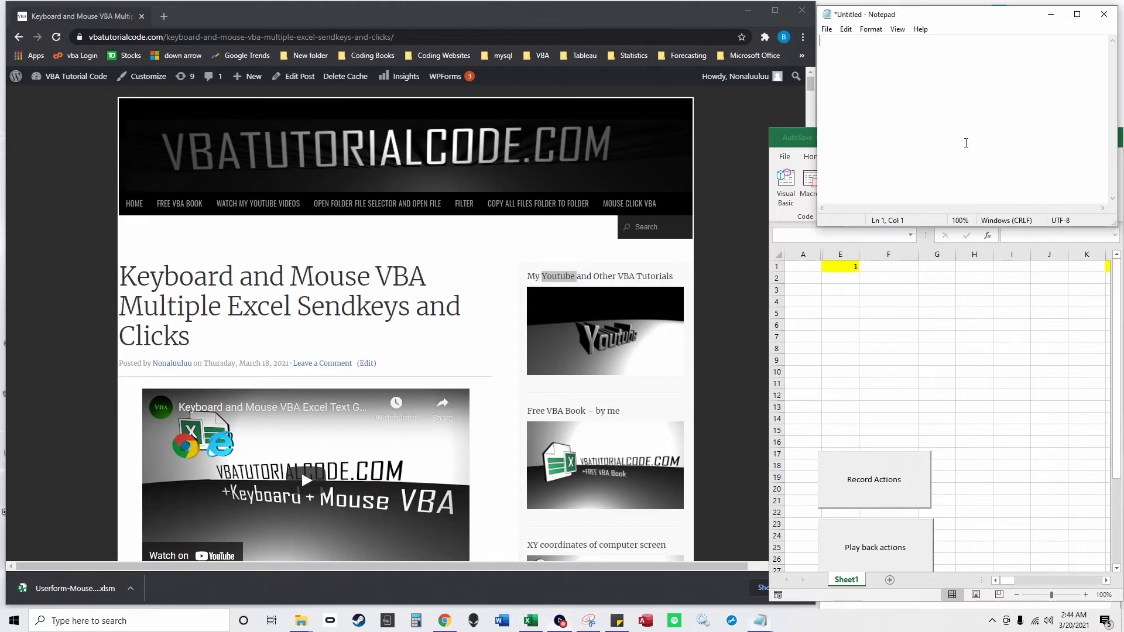
pyautogui.click(834, 352)
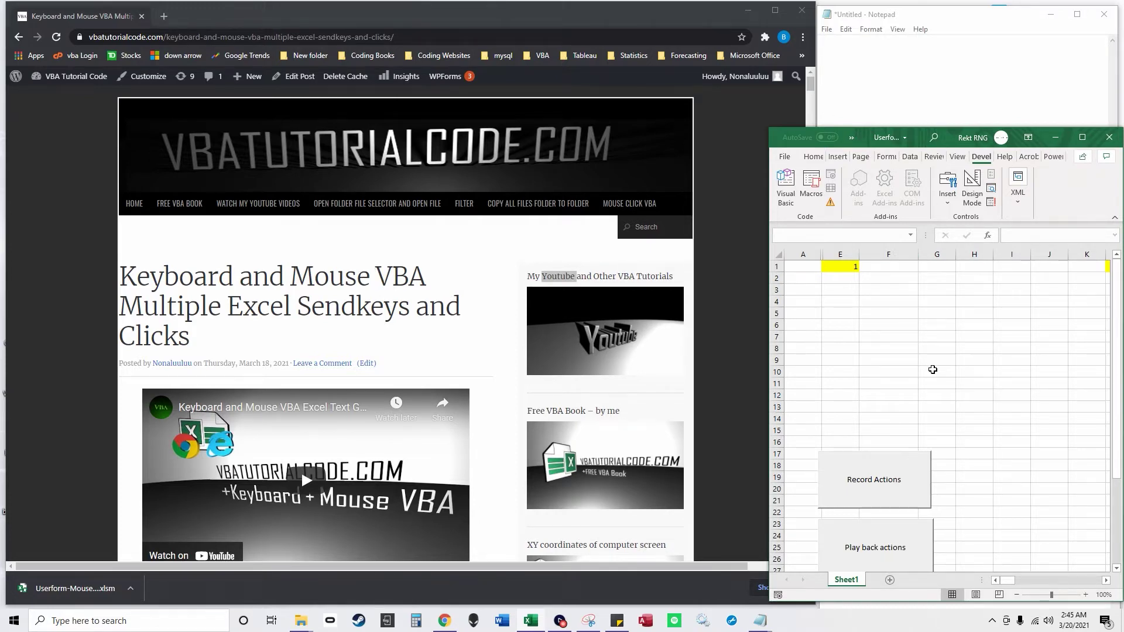
pyautogui.moveTo(1118, 370)
pyautogui.mouseDown()
pyautogui.moveTo(1117, 393)
pyautogui.moveTo(903, 422)
pyautogui.mouseUp()
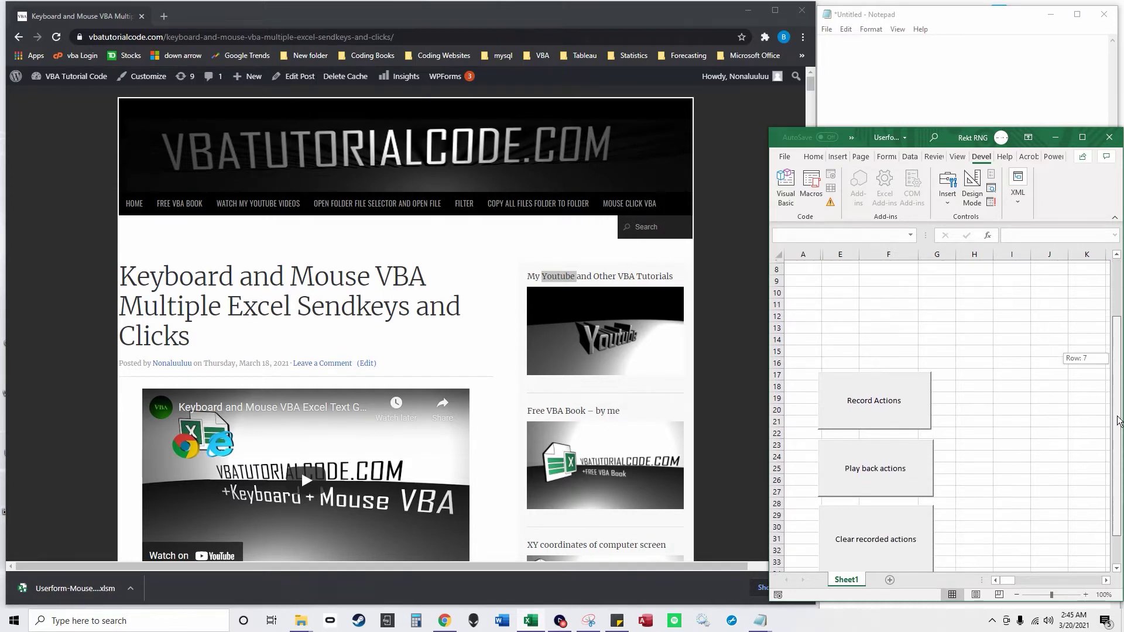
pyautogui.click(918, 399)
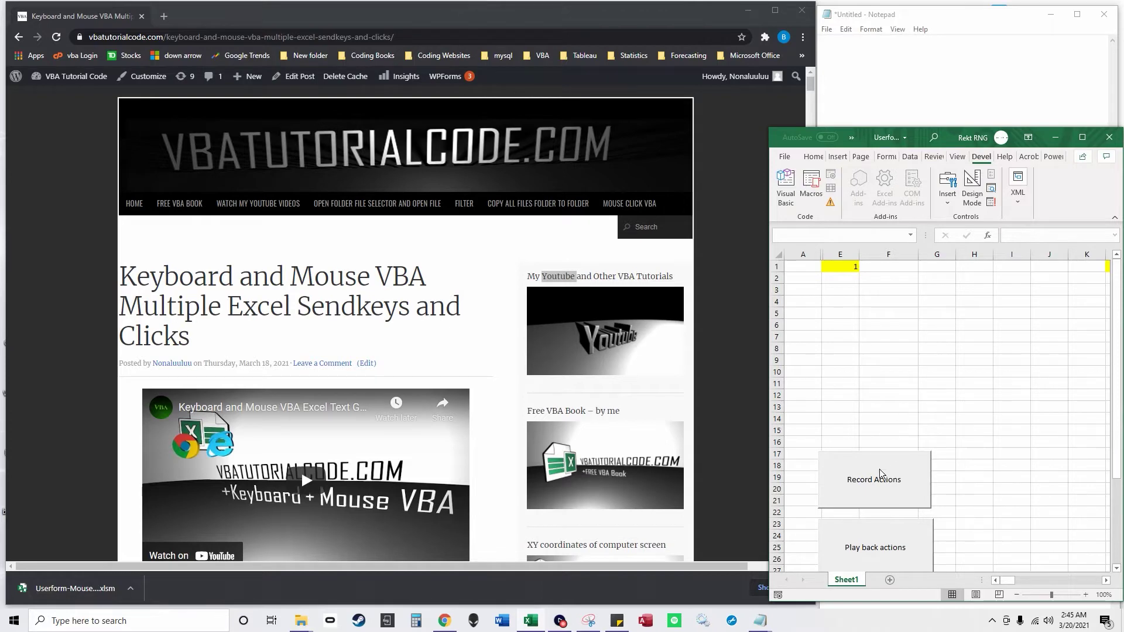
pyautogui.scroll(-1, 879, 469)
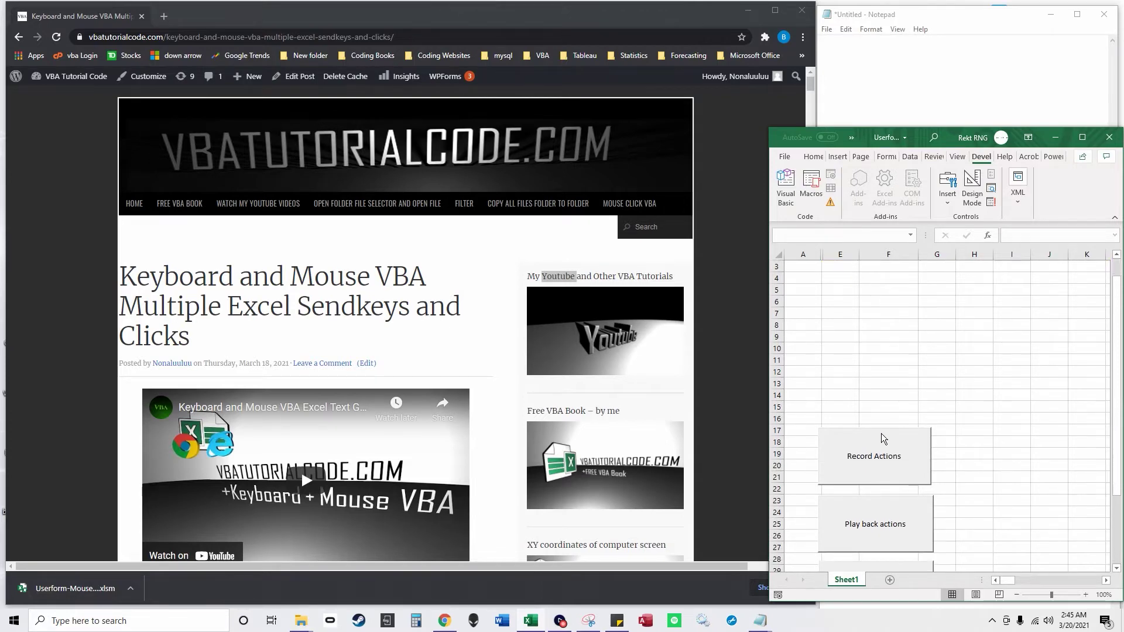
pyautogui.scroll(-2, 860, 461)
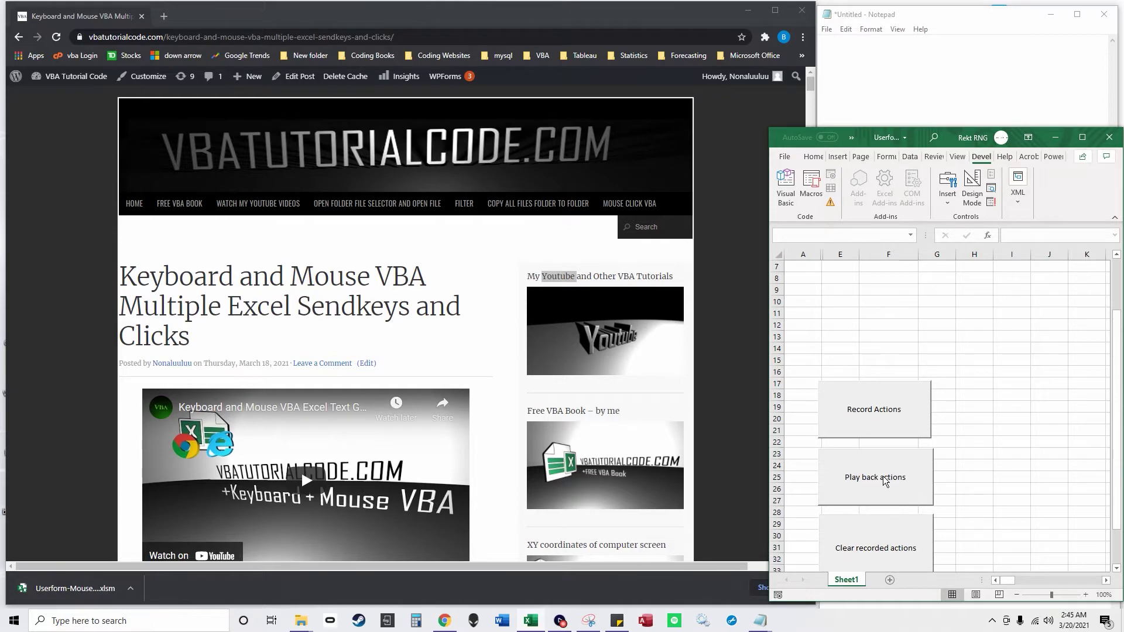
pyautogui.scroll(-2, 885, 482)
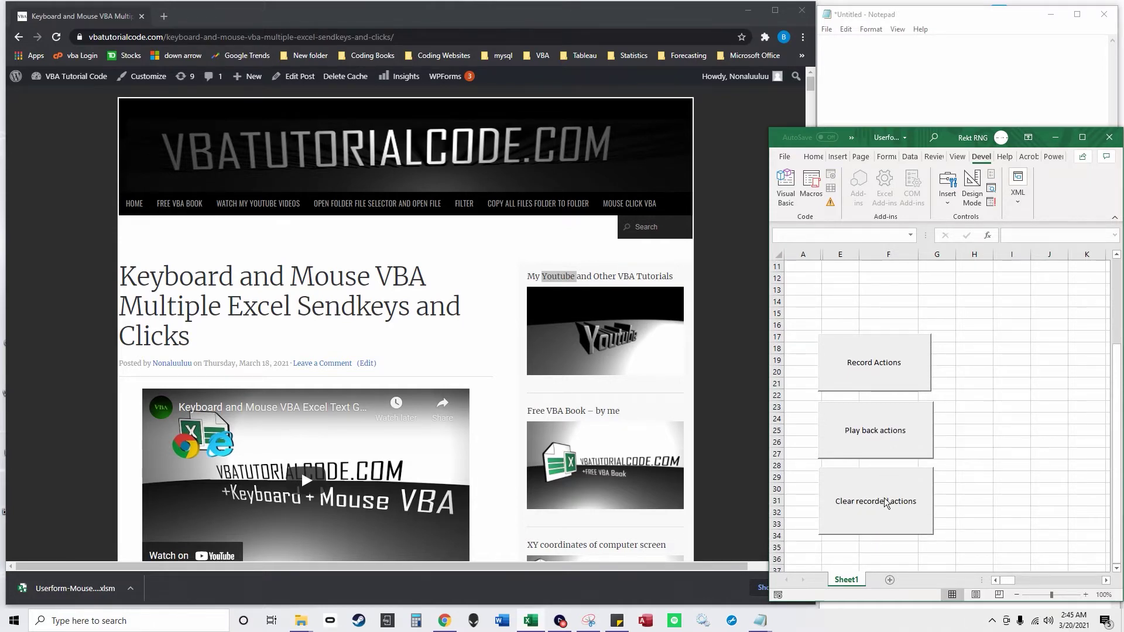
pyautogui.scroll(3, 887, 503)
pyautogui.scroll(2, 884, 498)
pyautogui.click(890, 481)
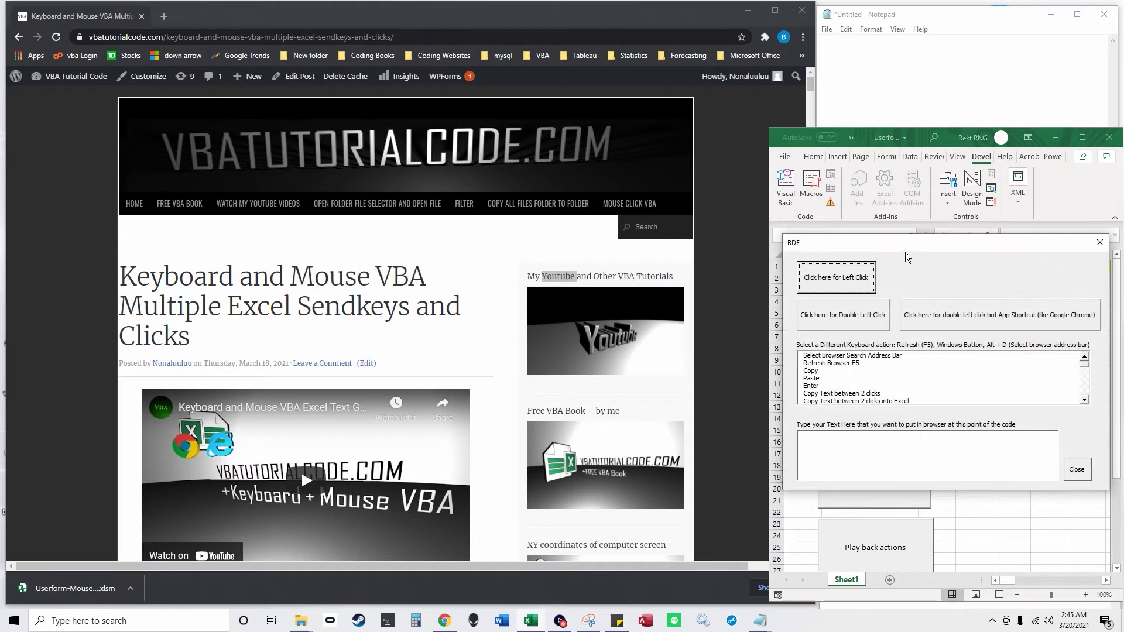
# Step: Record a single left click on the webpage at position 125, 243
pyautogui.moveTo(908, 253); pyautogui.dragTo(651, 285)
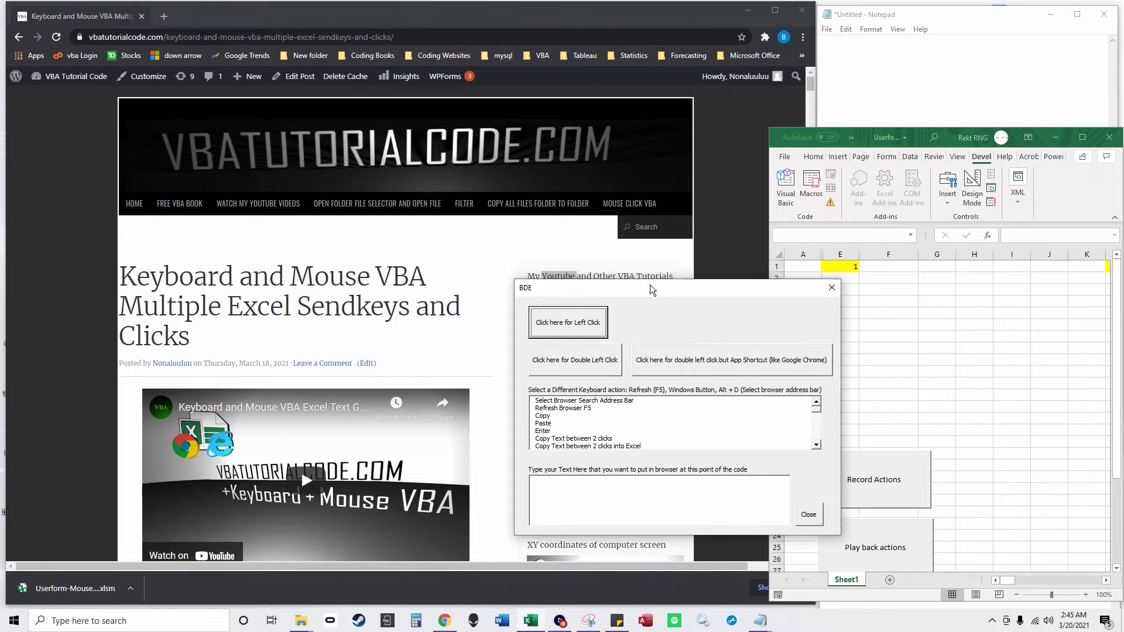
pyautogui.click(564, 327)
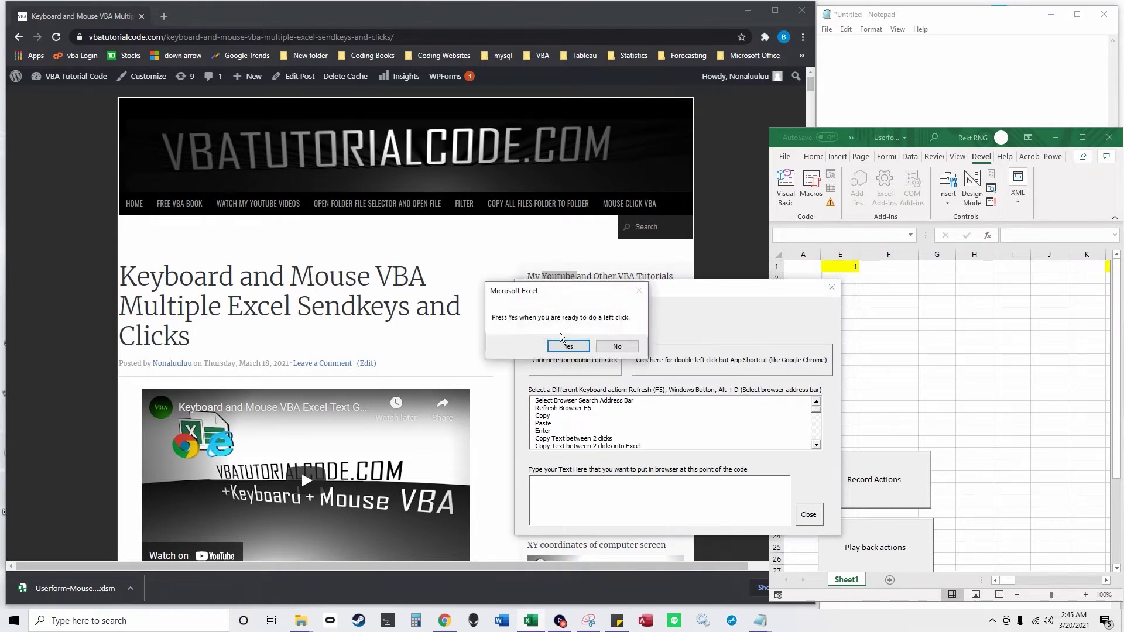
pyautogui.click(578, 349)
pyautogui.click(73, 143)
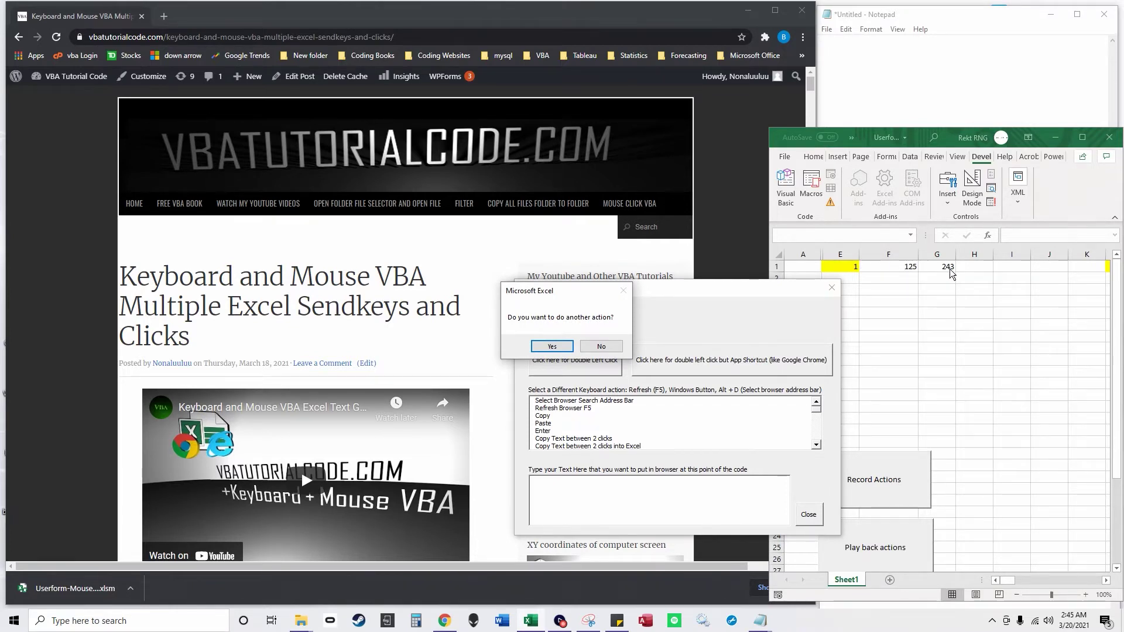
pyautogui.click(552, 348)
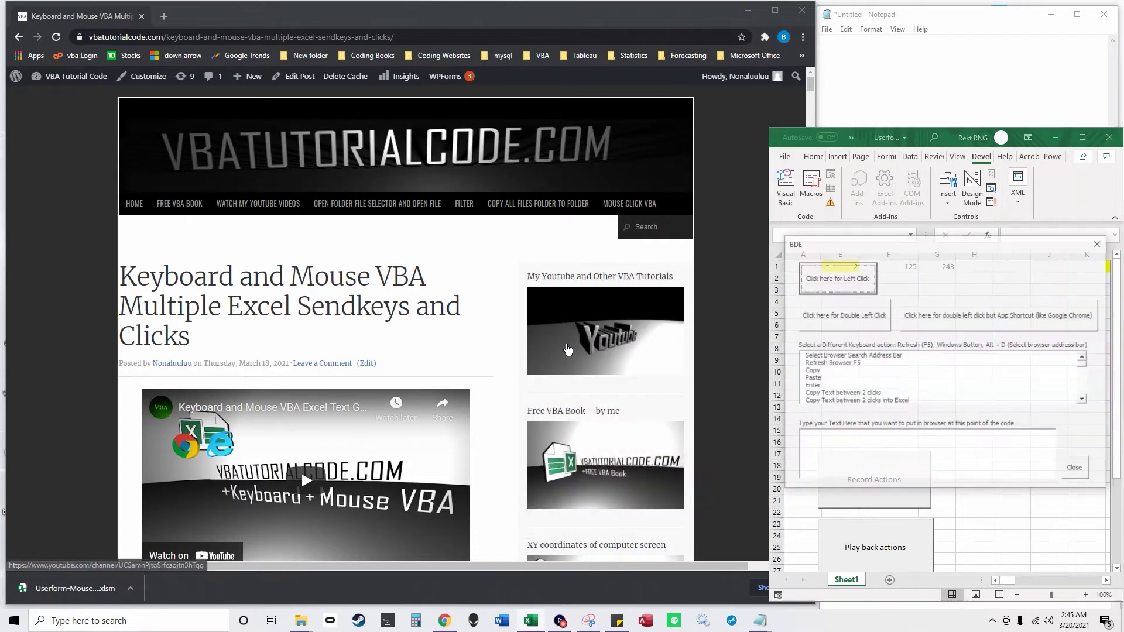
# Step: Record a 'Copy Text between 2 clicks into Excel' action with both page clicks captured
pyautogui.click(831, 401)
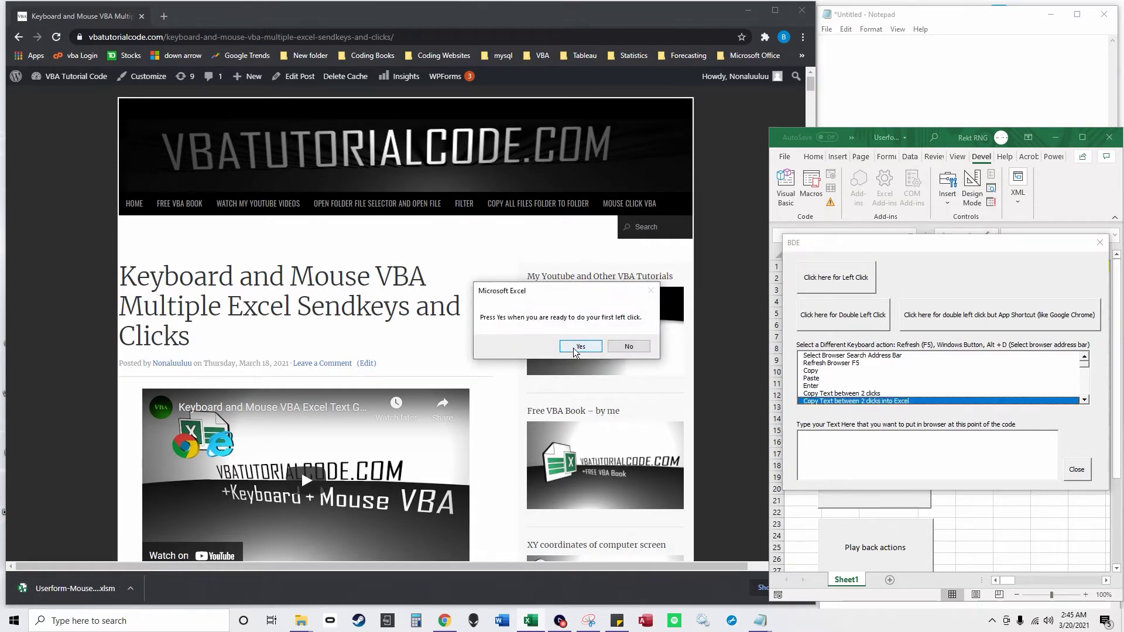
pyautogui.click(579, 346)
pyautogui.click(121, 278)
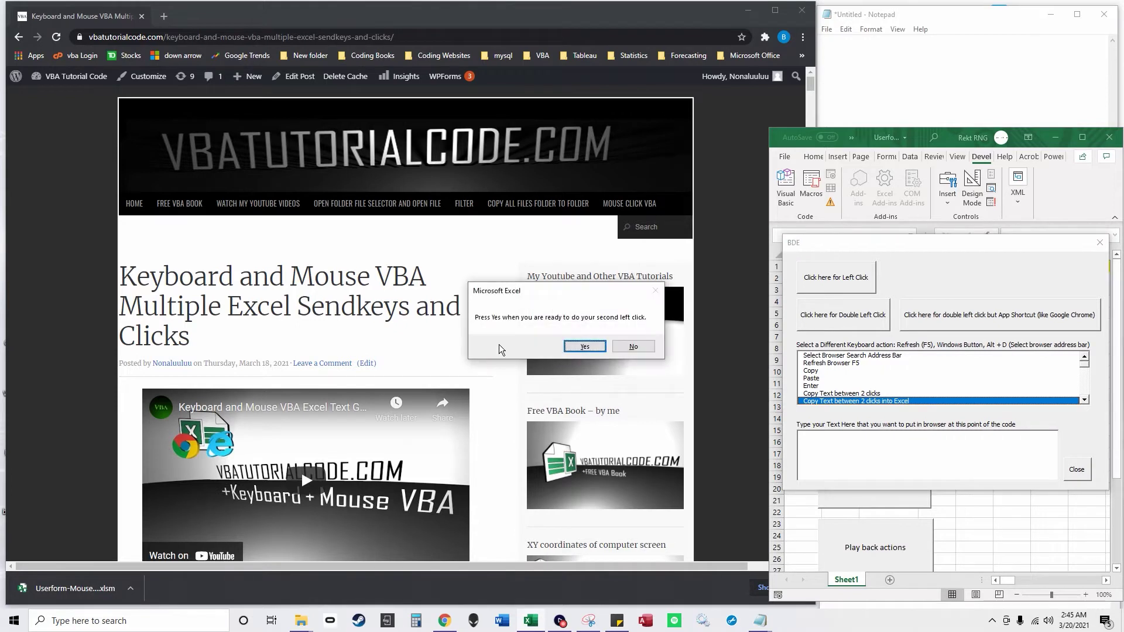
pyautogui.click(580, 348)
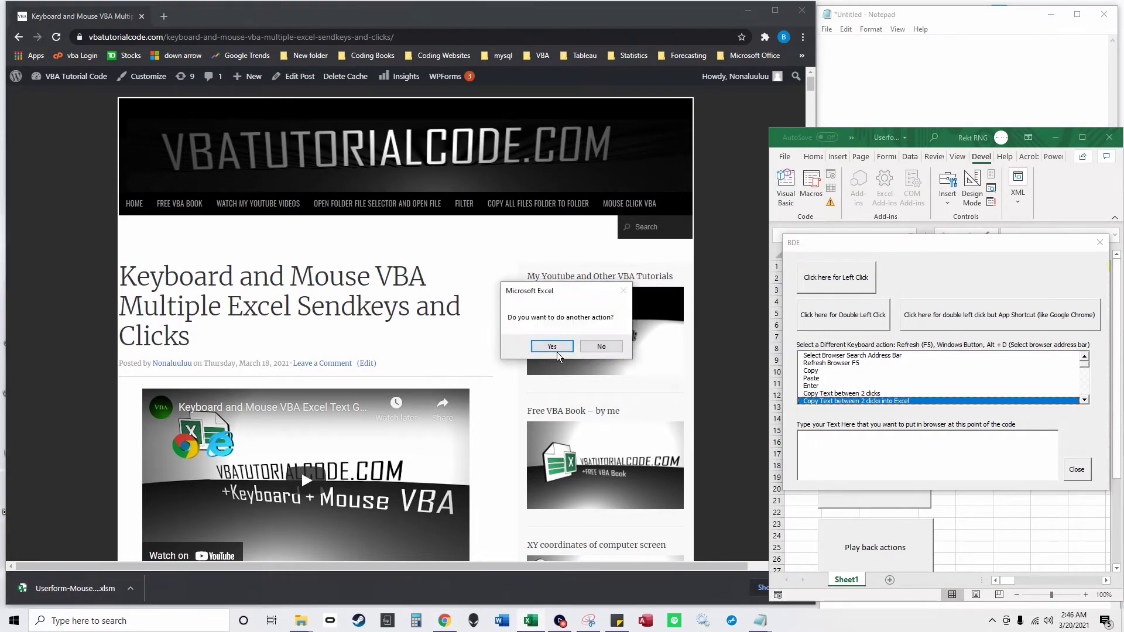
pyautogui.click(558, 352)
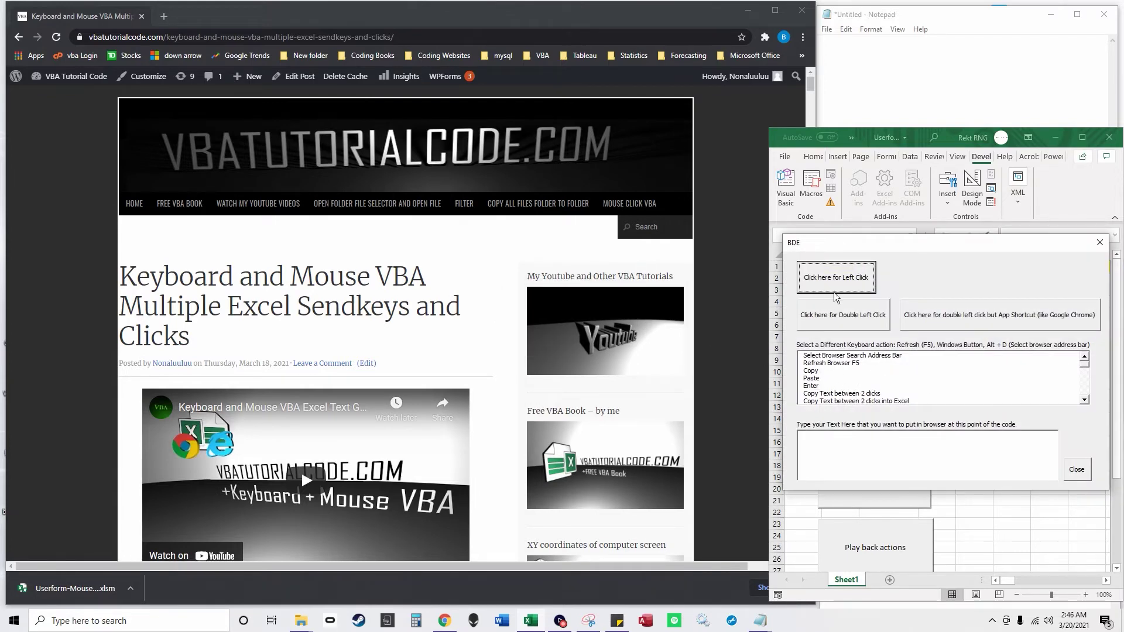
# Step: Record a double left click step followed by a copy step
pyautogui.click(839, 321)
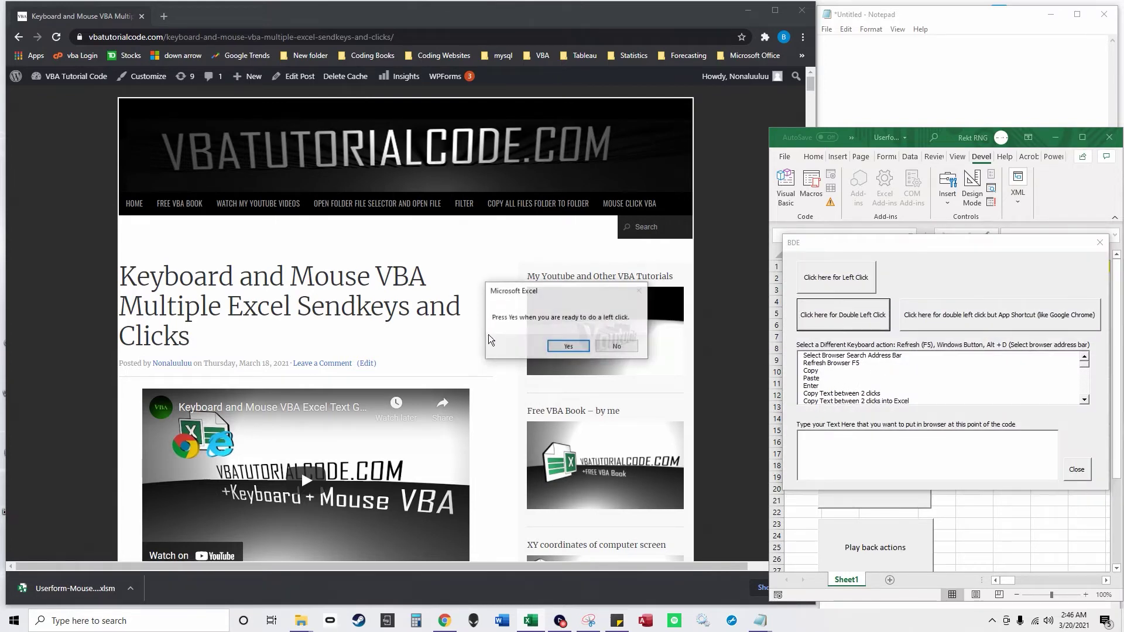
pyautogui.click(562, 347)
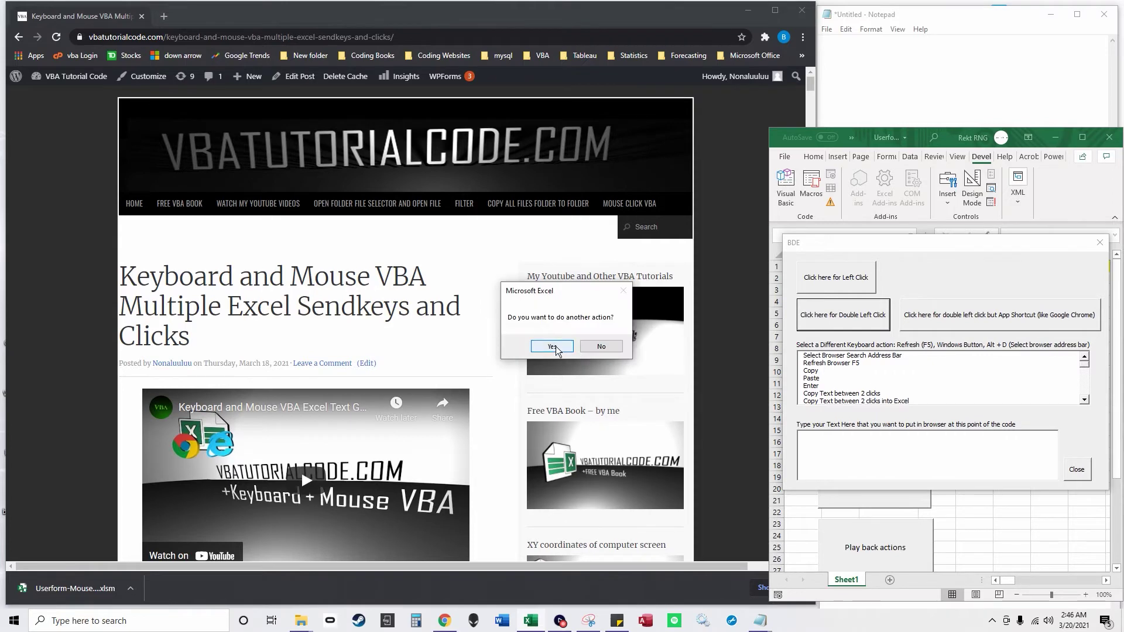
pyautogui.click(556, 349)
pyautogui.click(824, 372)
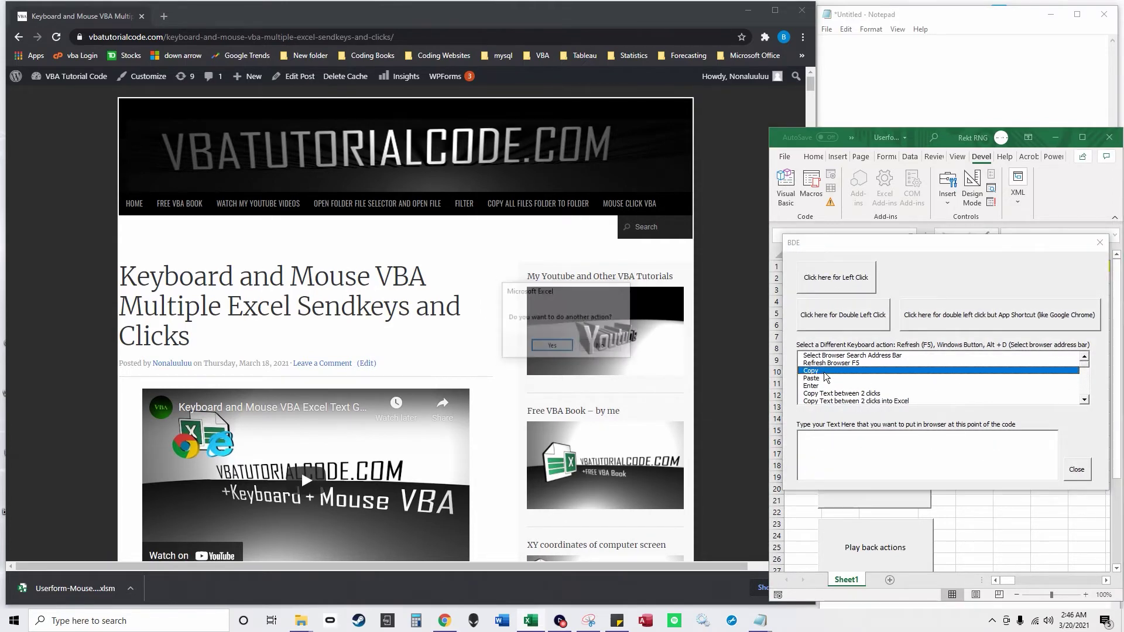
pyautogui.click(569, 349)
# Step: Record a left click into Notepad followed by a paste step
pyautogui.click(822, 287)
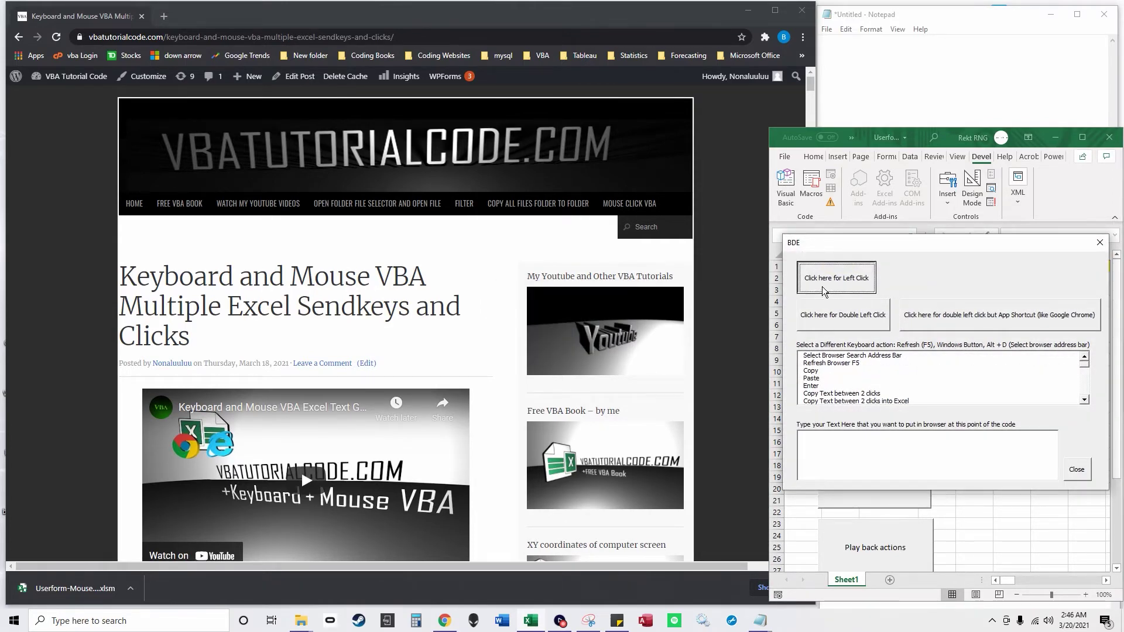
pyautogui.click(570, 350)
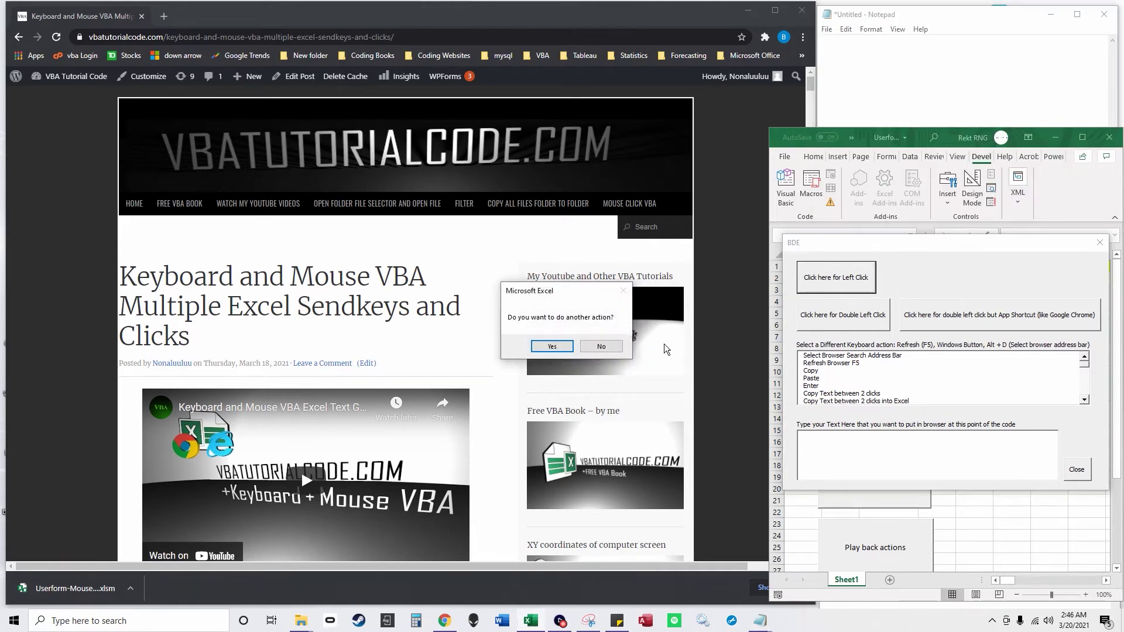
pyautogui.click(567, 351)
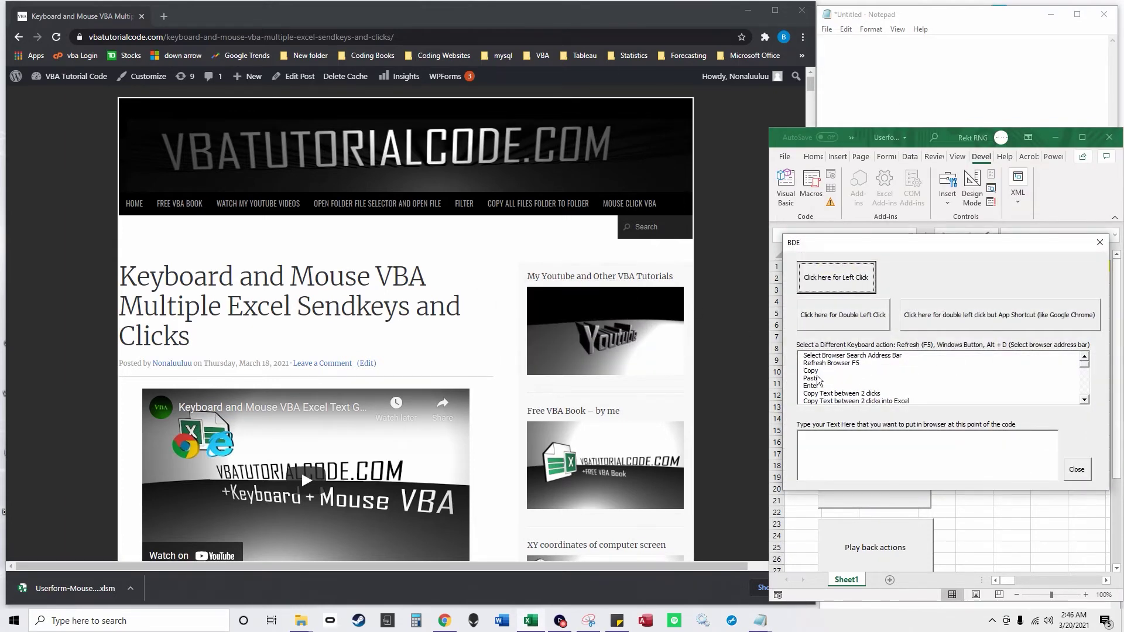
pyautogui.click(571, 350)
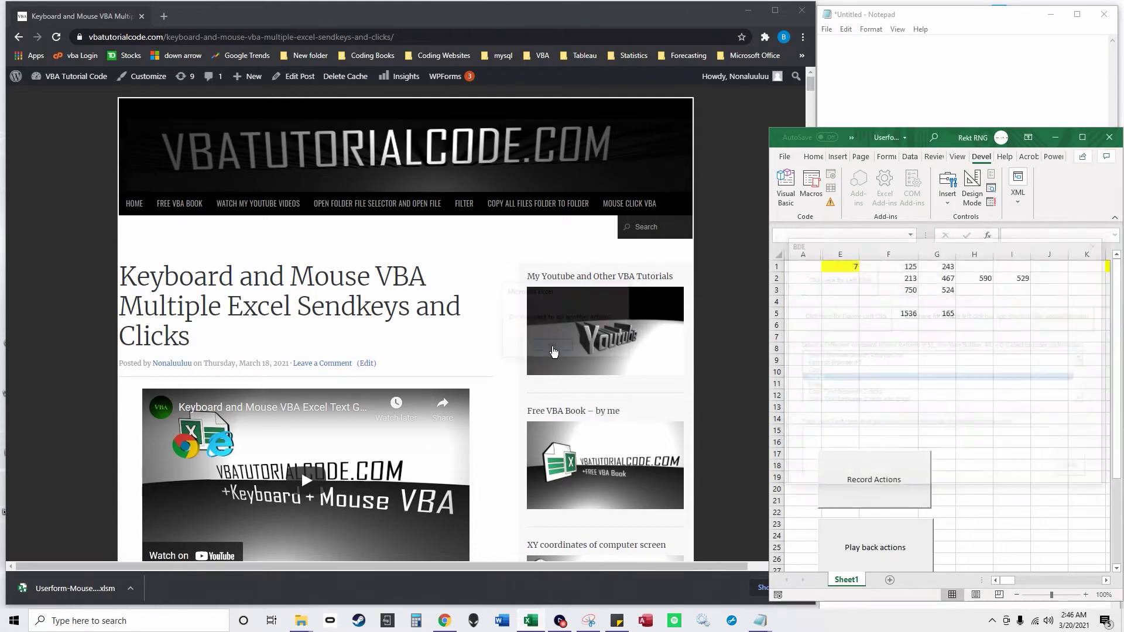
# Step: Record a final left click at 914, 409 and finish the recording
pyautogui.click(837, 283)
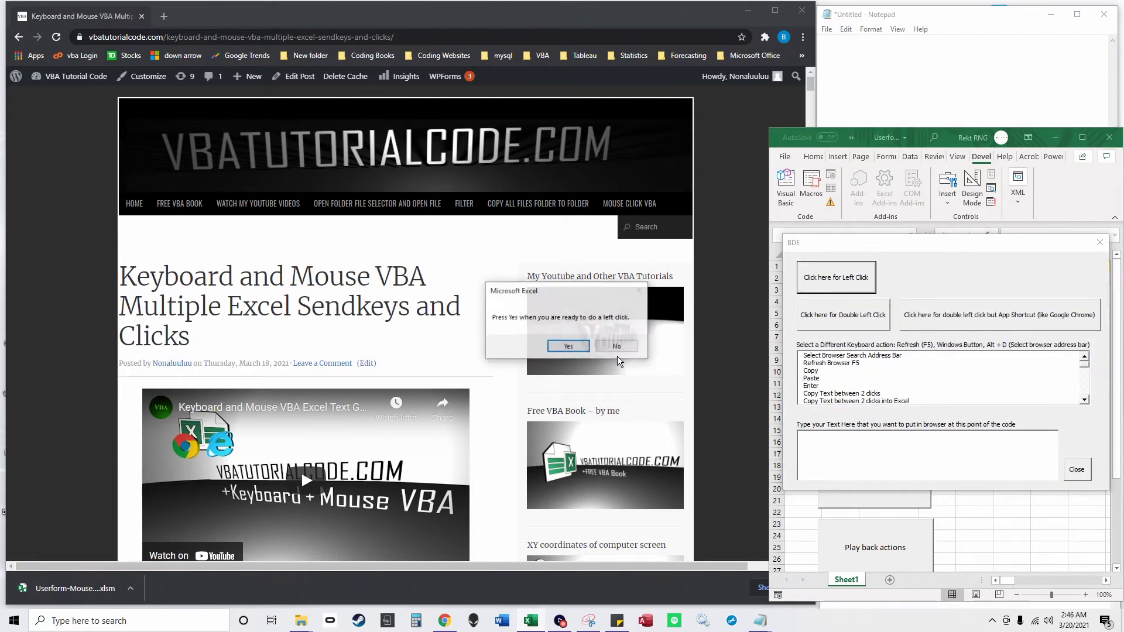
pyautogui.click(571, 350)
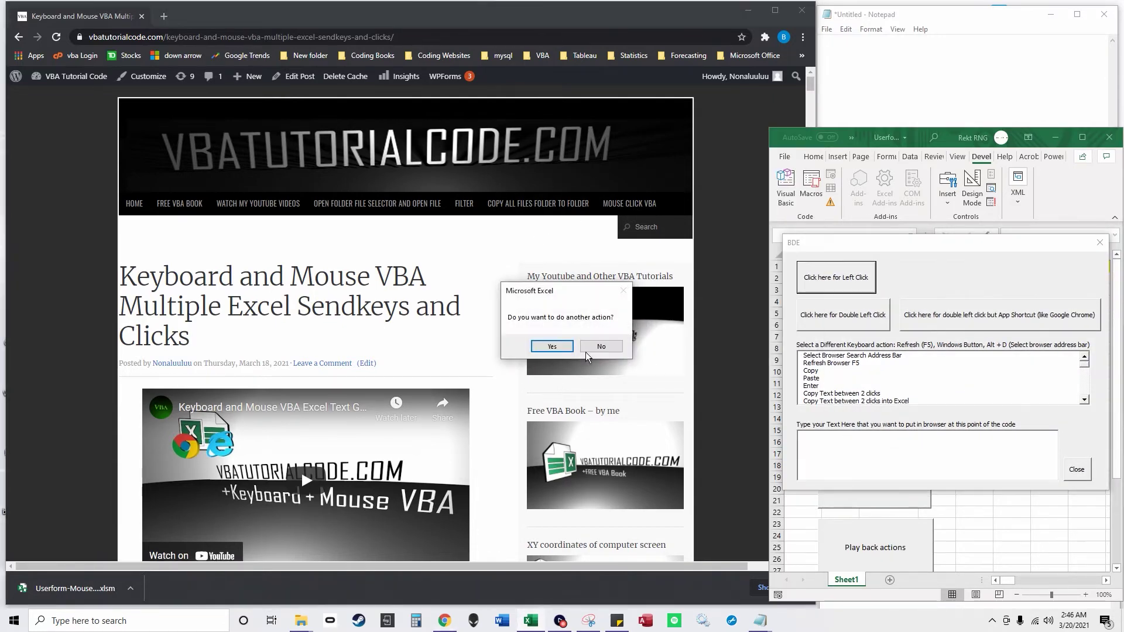
pyautogui.click(597, 347)
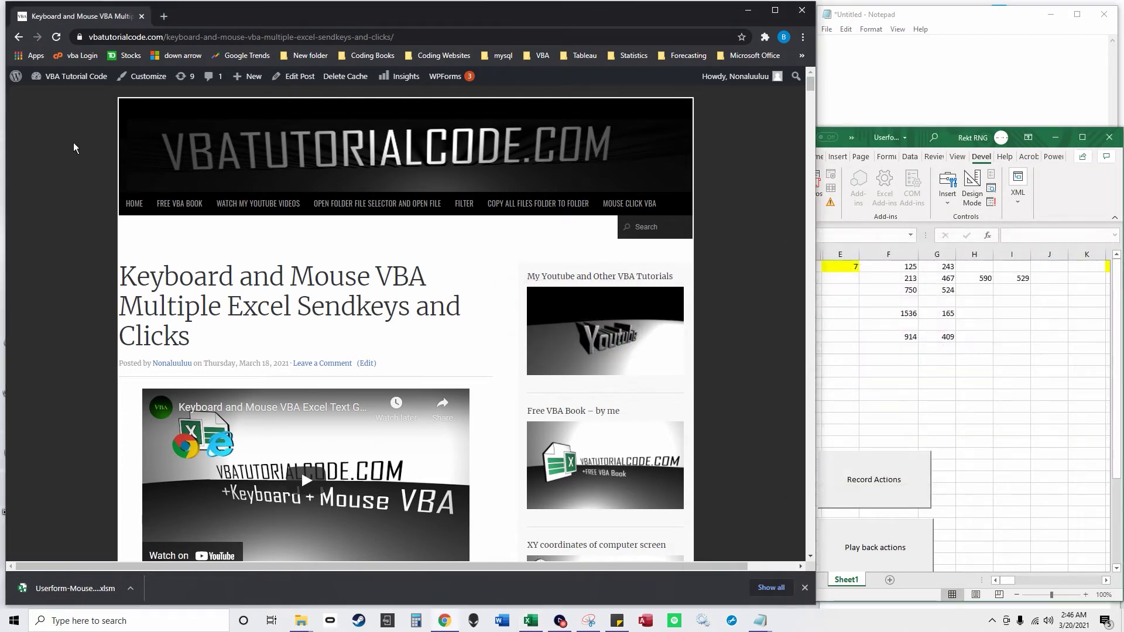
pyautogui.write('"and "')
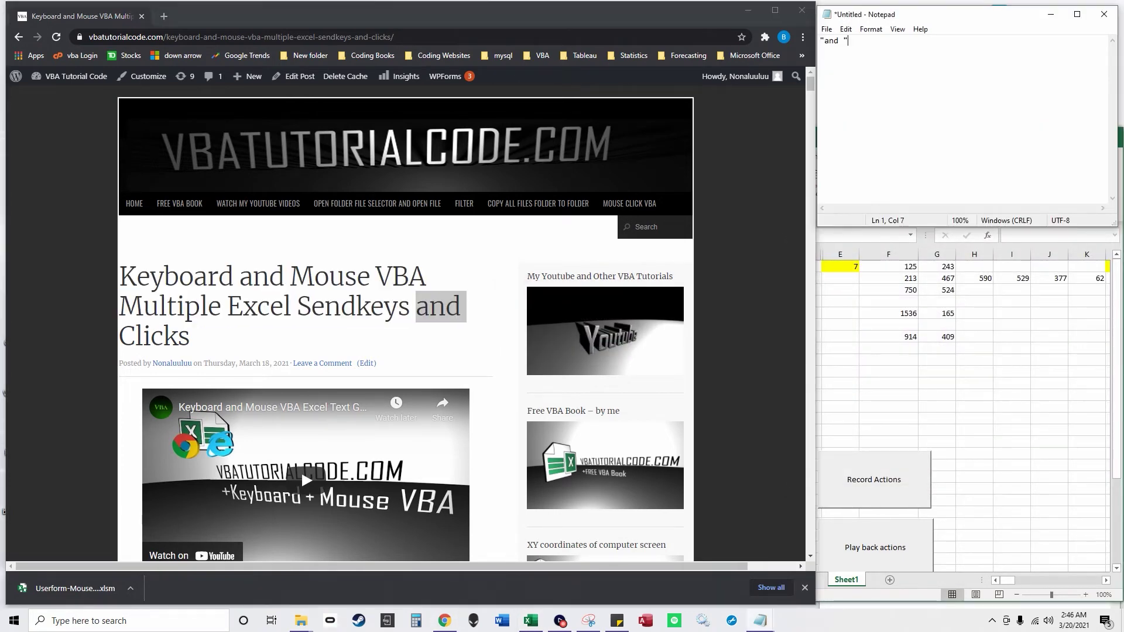
pyautogui.click(535, 240)
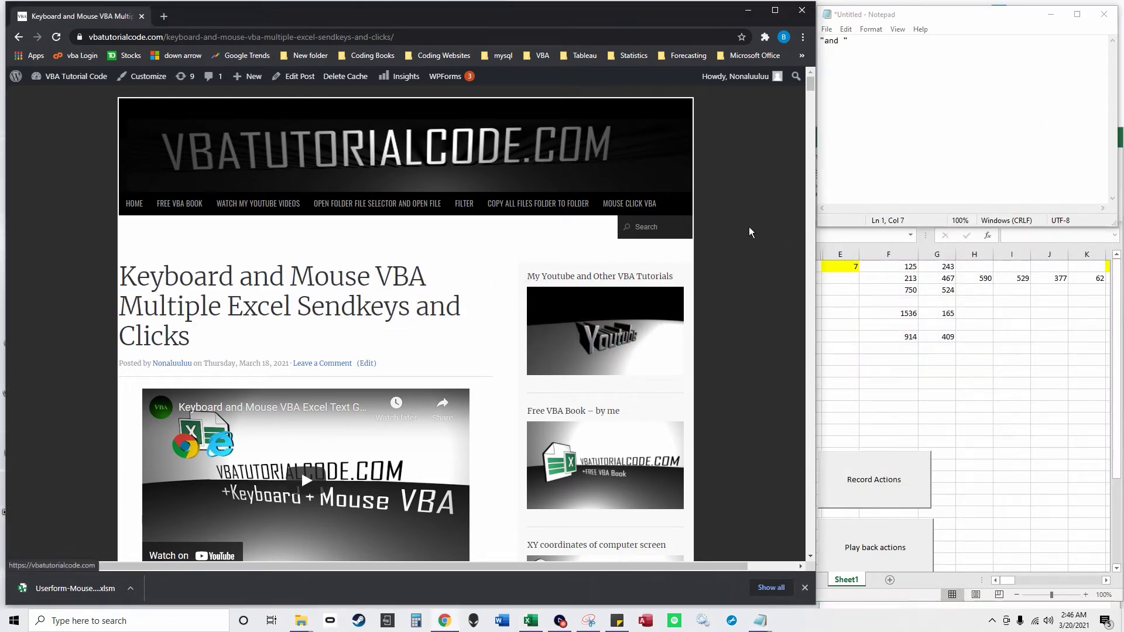
# Step: Maximize Excel and inspect the copied heading text in cell AH2
pyautogui.click(884, 369)
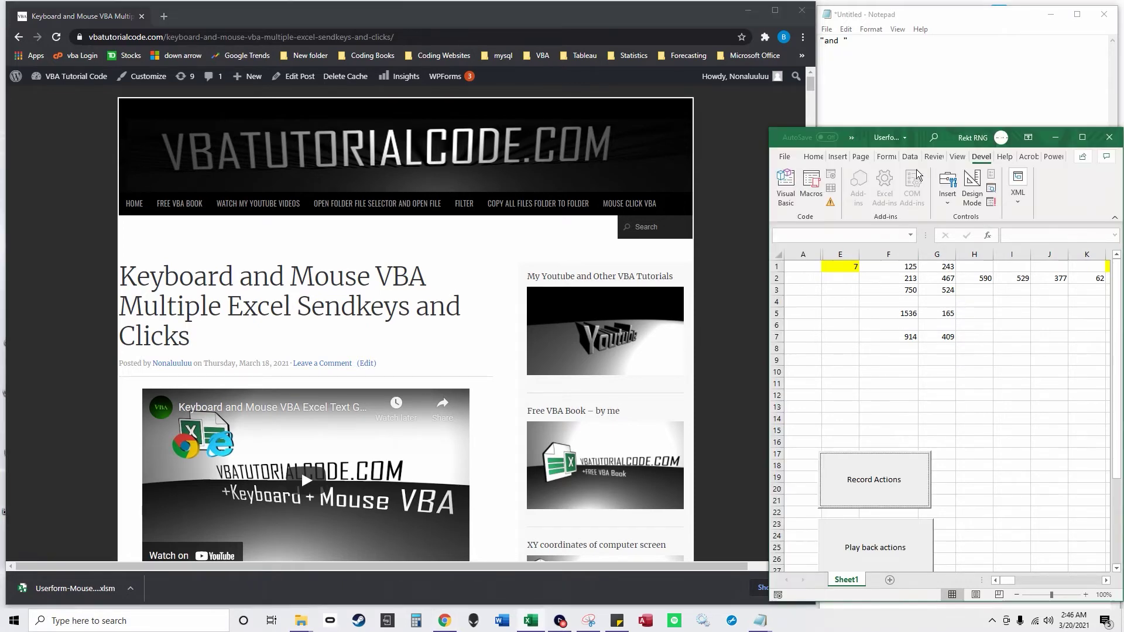
pyautogui.doubleClick(947, 140)
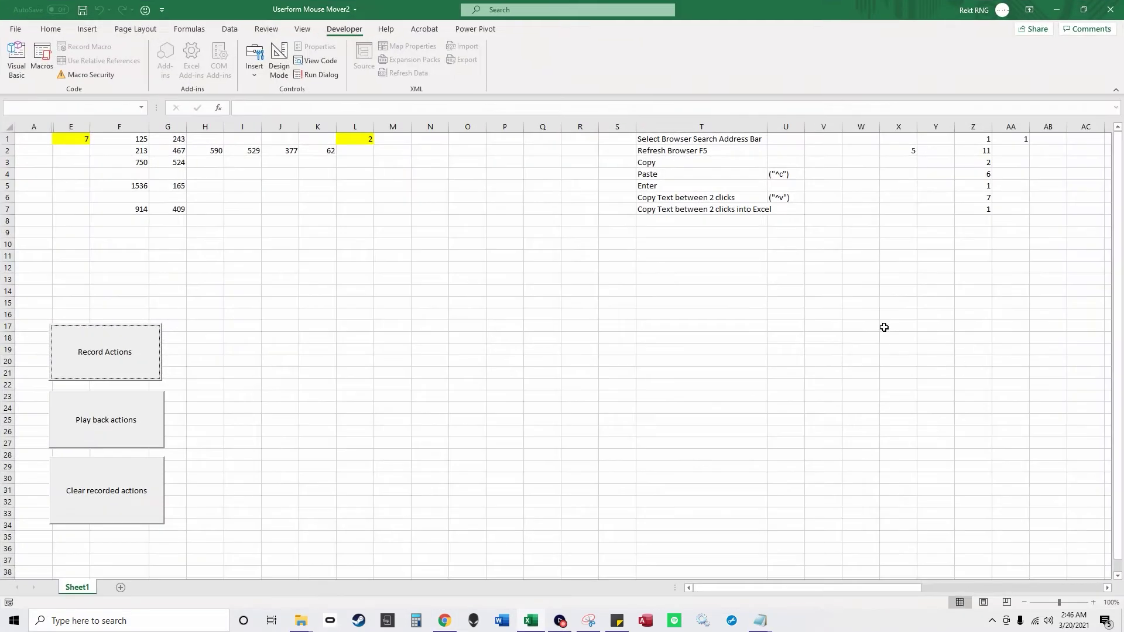
pyautogui.moveTo(914, 588); pyautogui.dragTo(1023, 588)
pyautogui.click(845, 151)
pyautogui.doubleClick(845, 152)
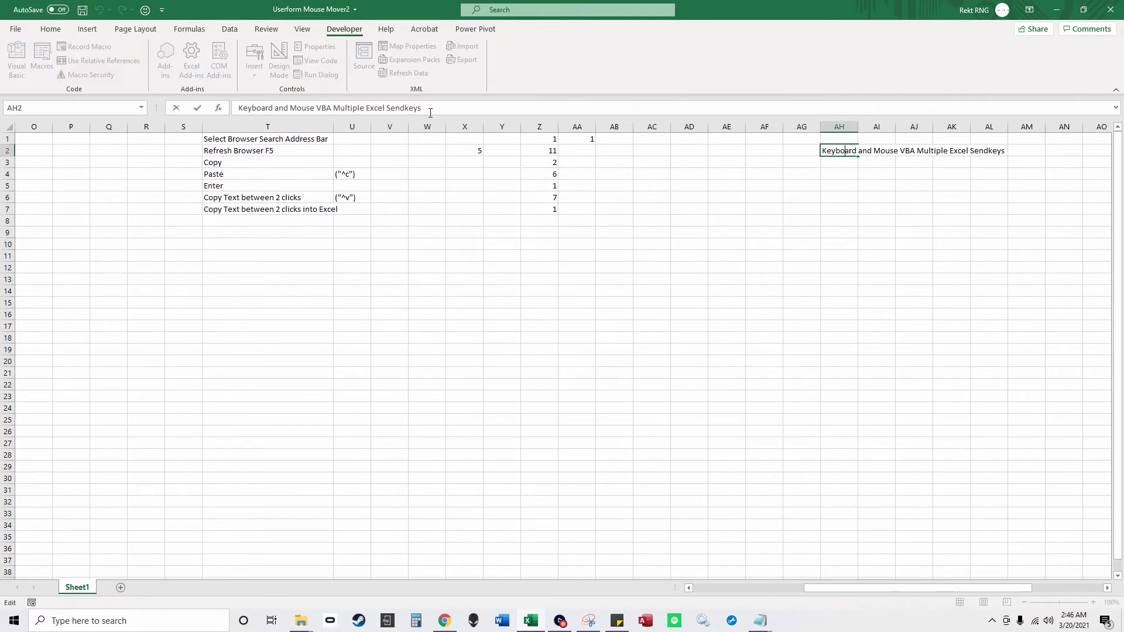
pyautogui.press('Right')
pyautogui.moveTo(902, 588); pyautogui.dragTo(716, 588)
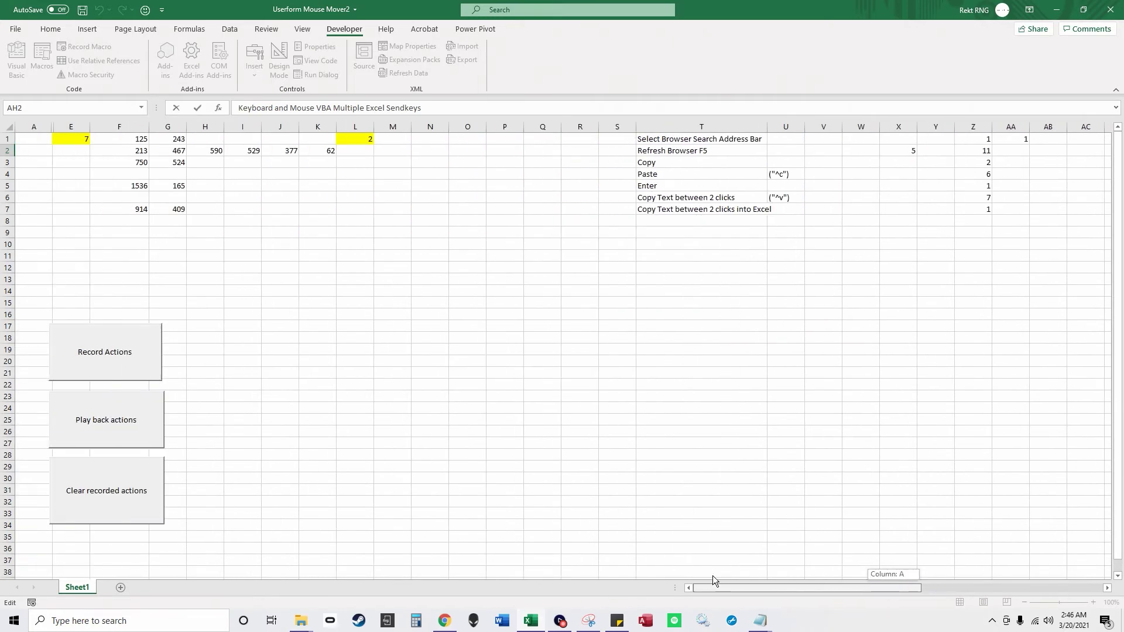
# Step: Clear the recorded actions and restore Excel beside the browser with the recording form
pyautogui.click(123, 487)
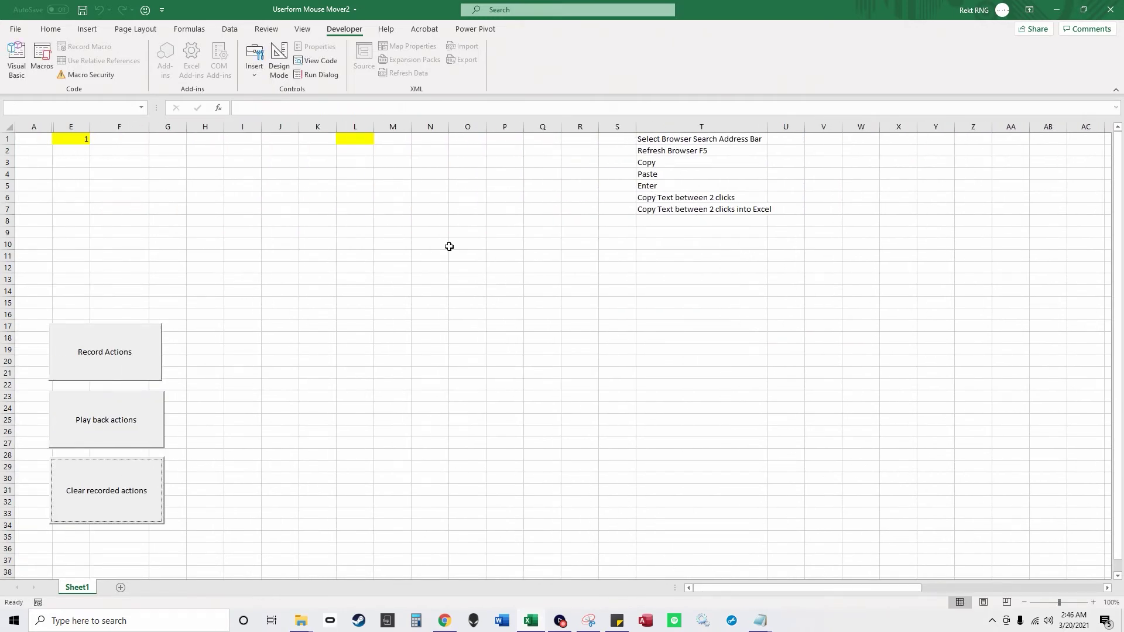
pyautogui.click(1083, 10)
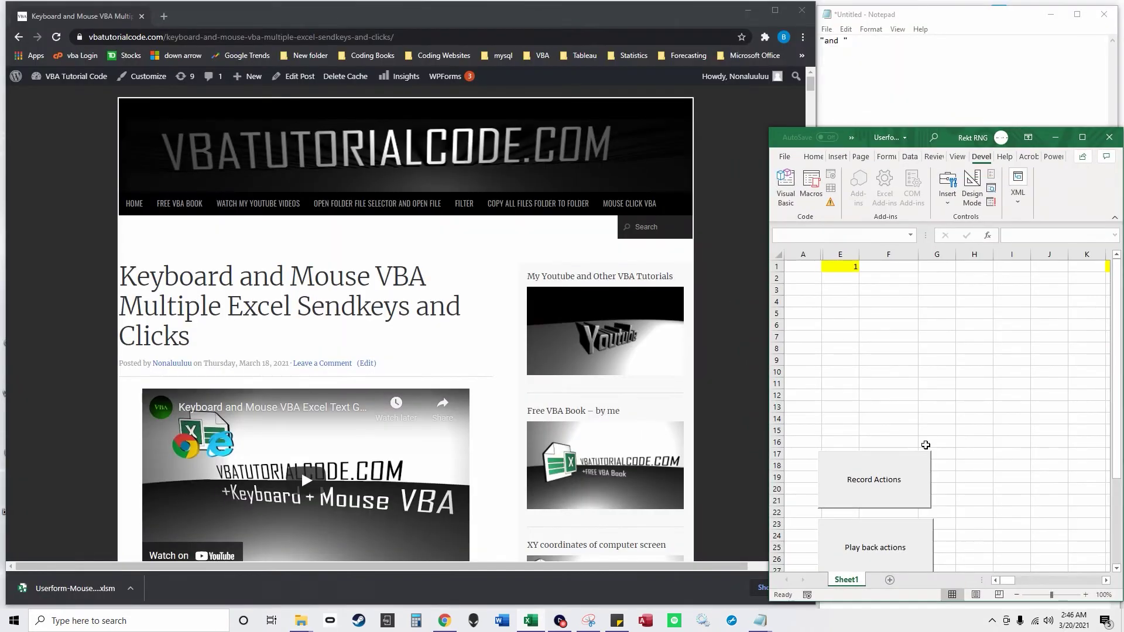
pyautogui.click(888, 483)
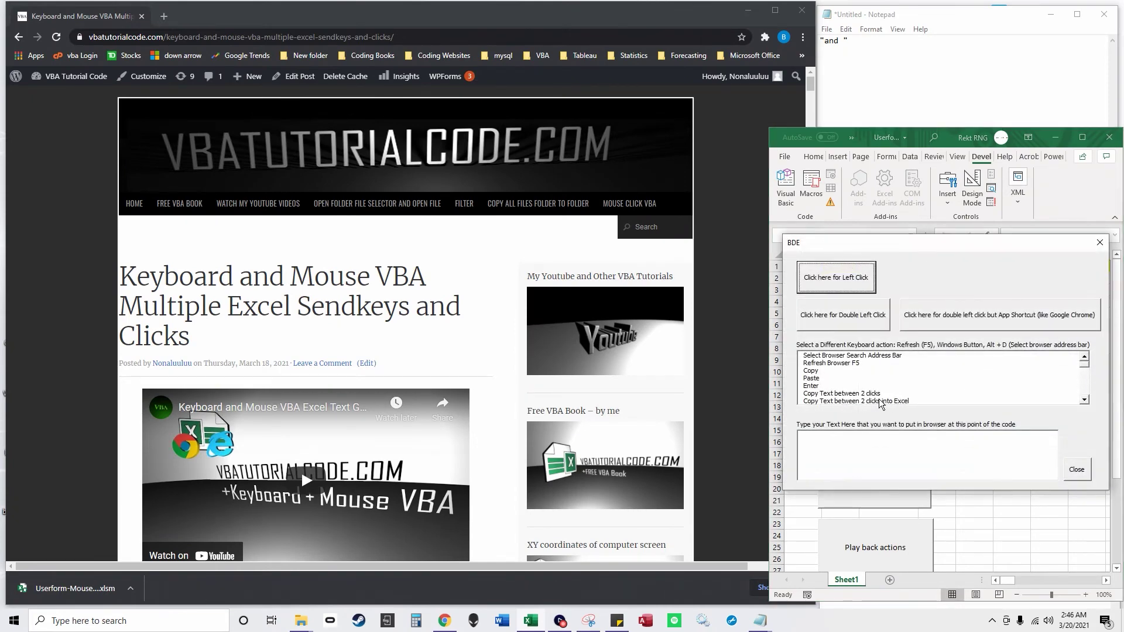
# Step: Record the first copy-text-between-two-clicks action, starting on the tutorials heading
pyautogui.click(875, 401)
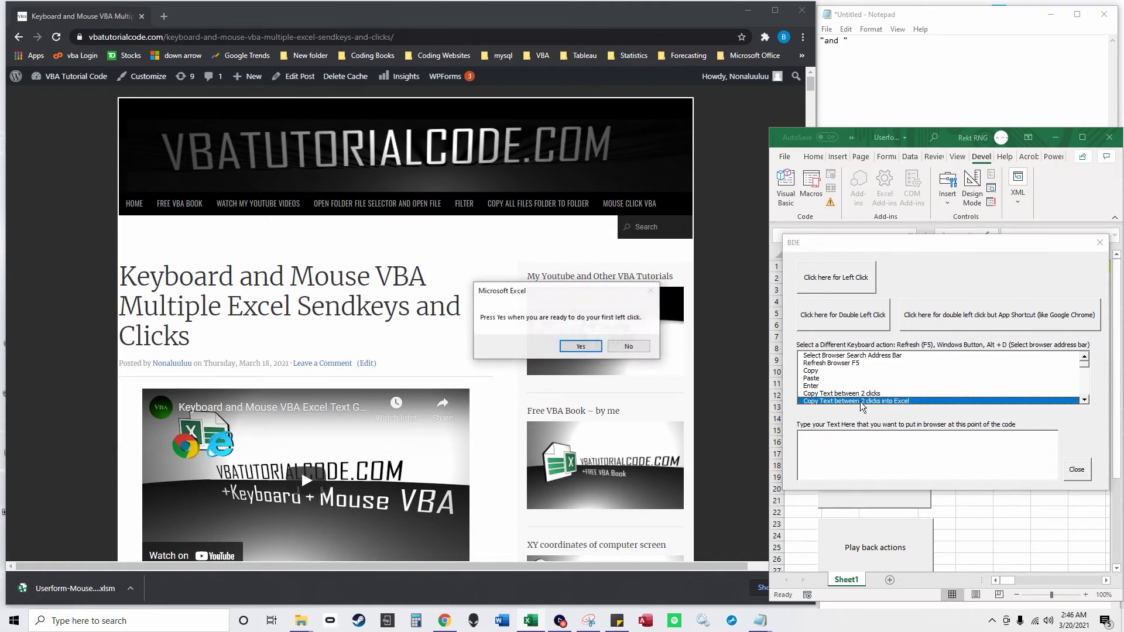
pyautogui.click(580, 351)
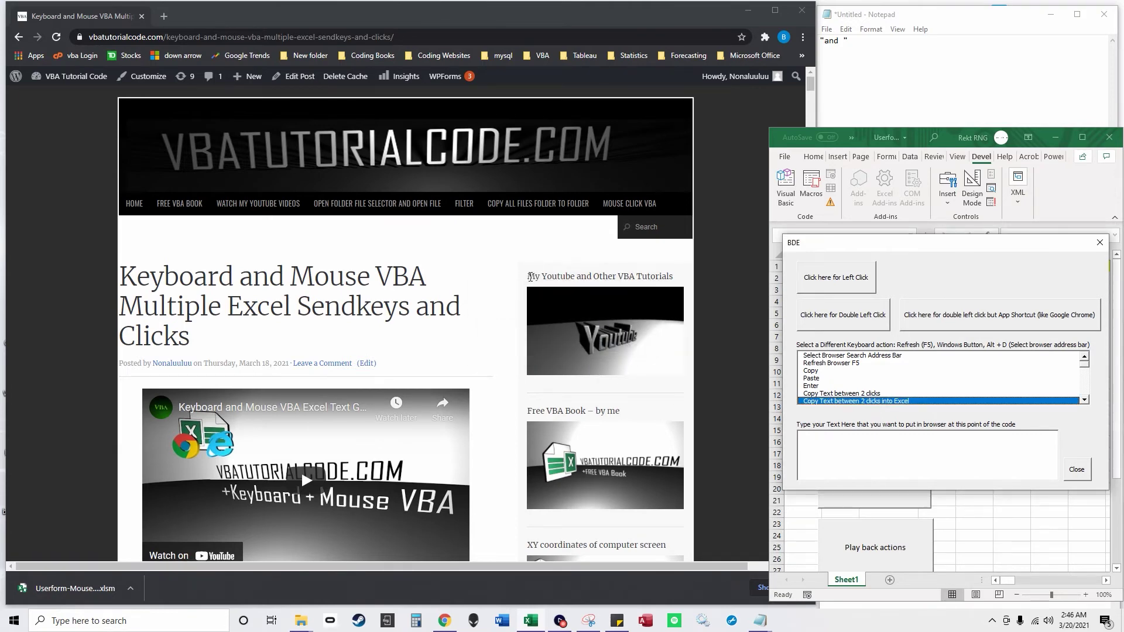
pyautogui.click(588, 352)
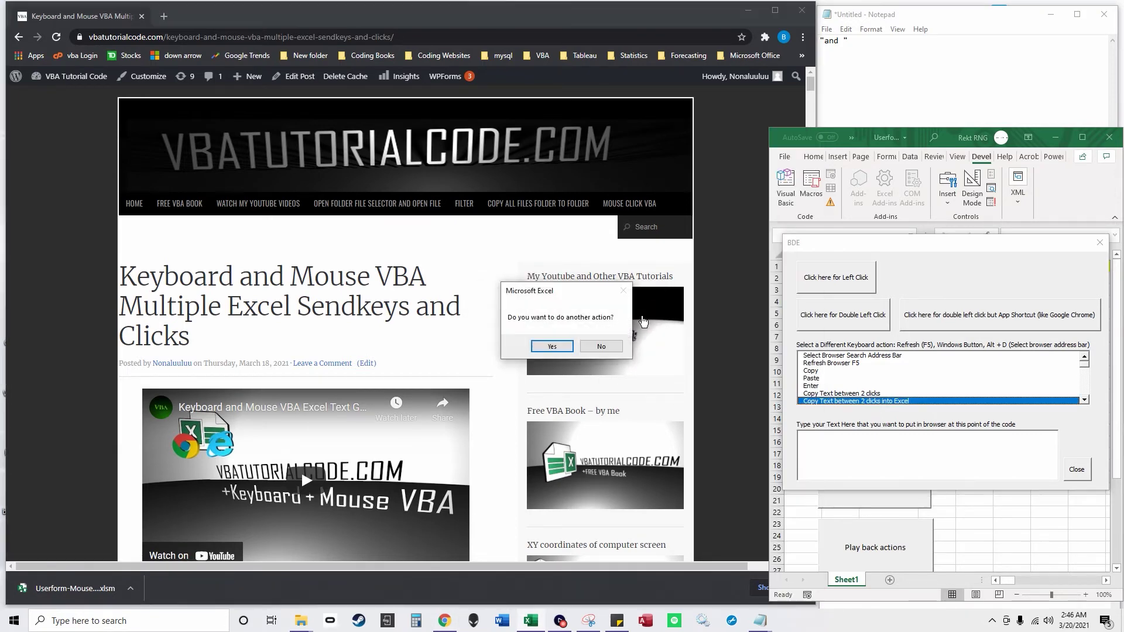
pyautogui.click(552, 347)
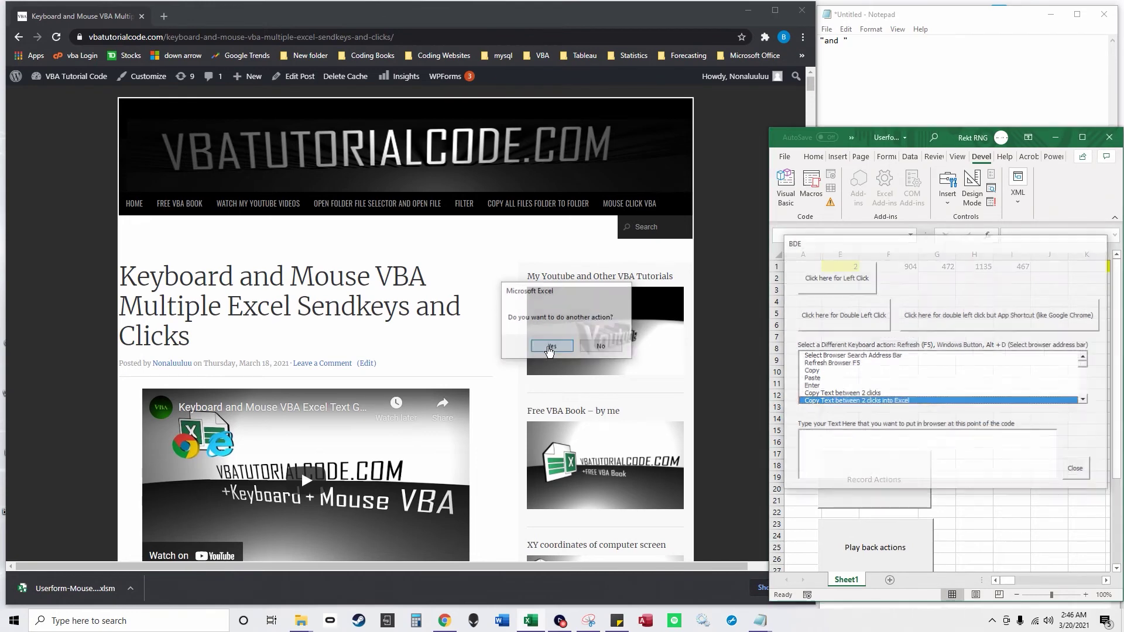
# Step: Record a second copy-text-between-two-clicks action over the next text range
pyautogui.click(828, 401)
pyautogui.click(580, 352)
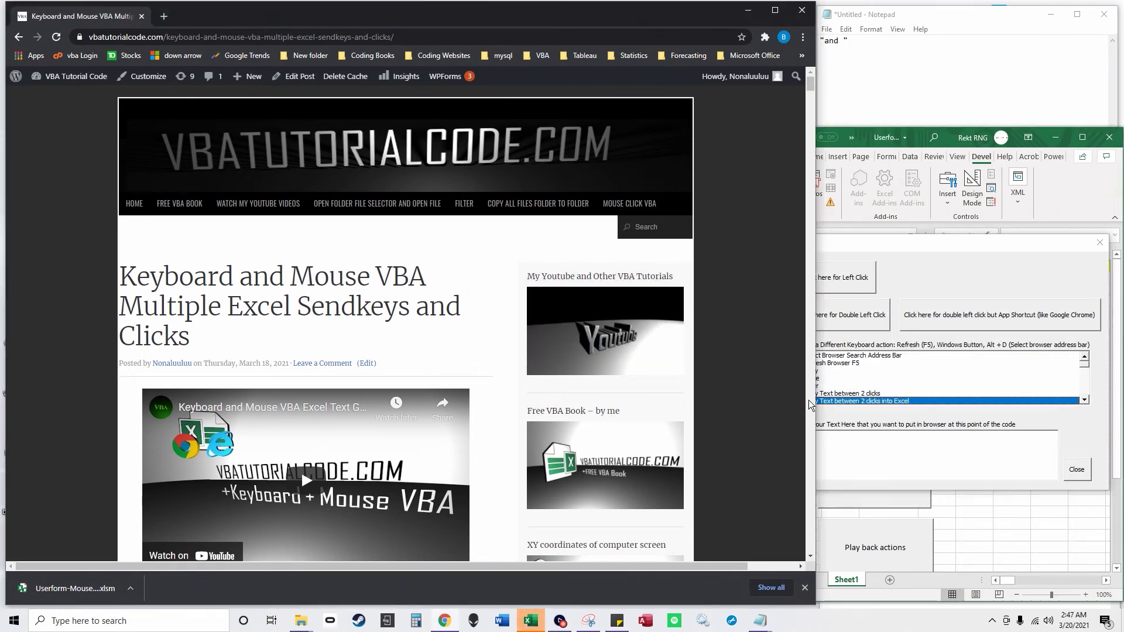
pyautogui.click(870, 386)
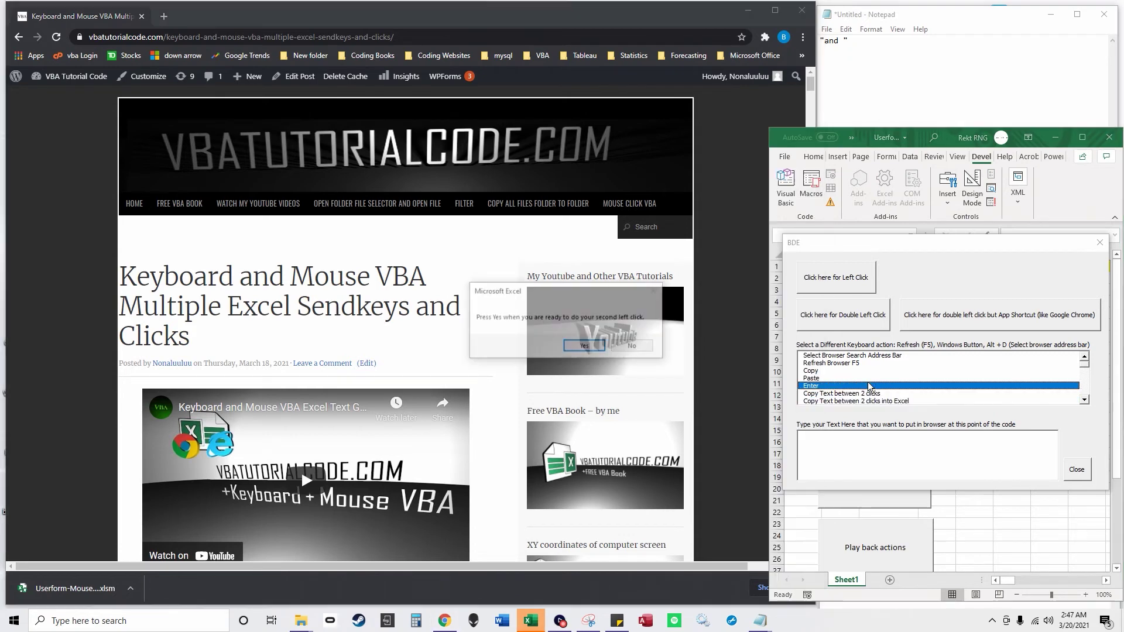
pyautogui.click(597, 348)
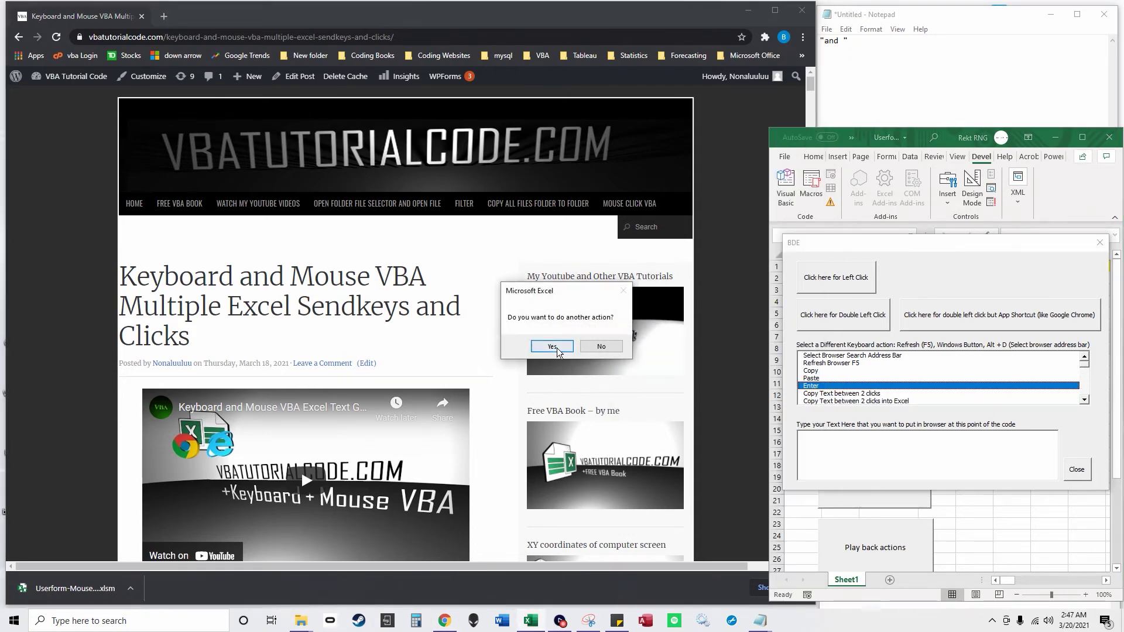
pyautogui.click(553, 347)
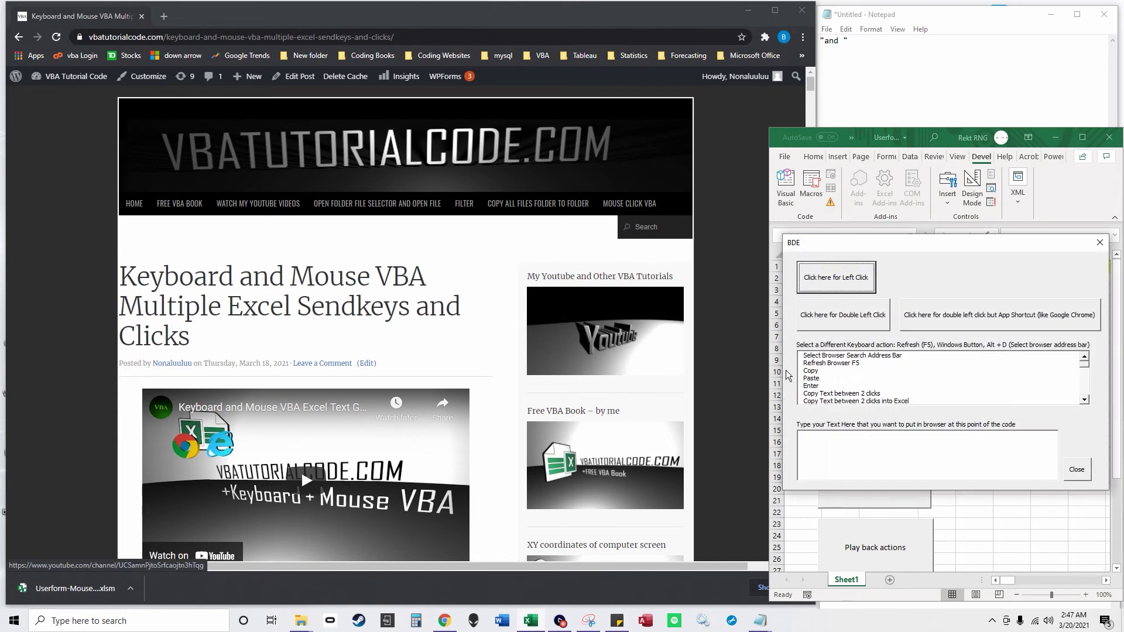
# Step: Record a third copy-text-between-two-clicks action, then finish without adding more
pyautogui.click(820, 401)
pyautogui.click(576, 349)
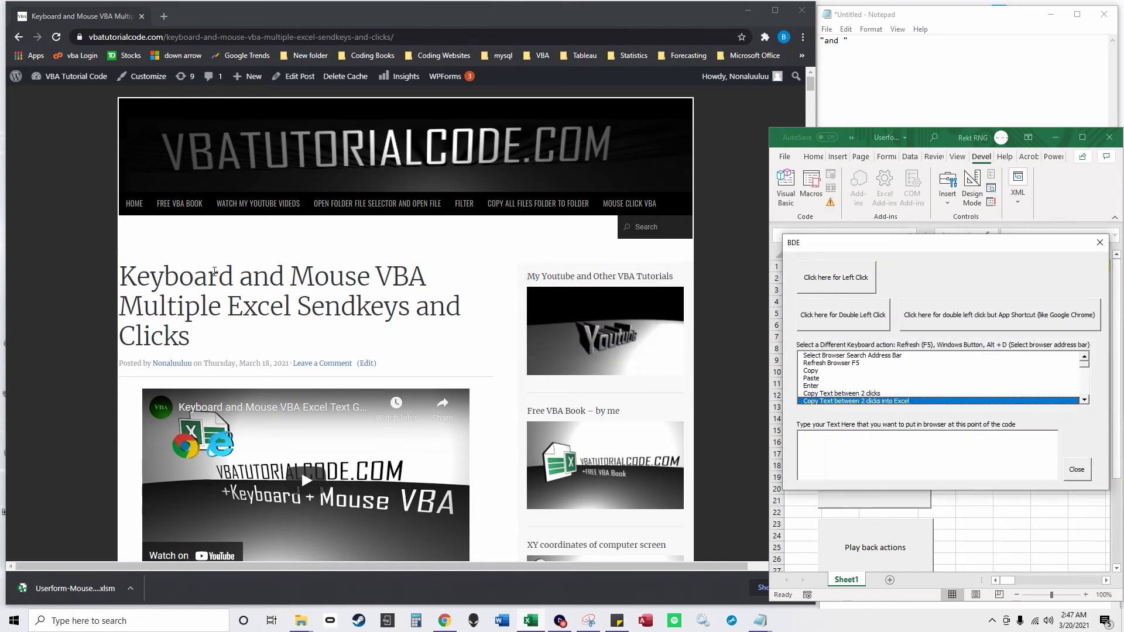
pyautogui.click(134, 271)
pyautogui.click(580, 349)
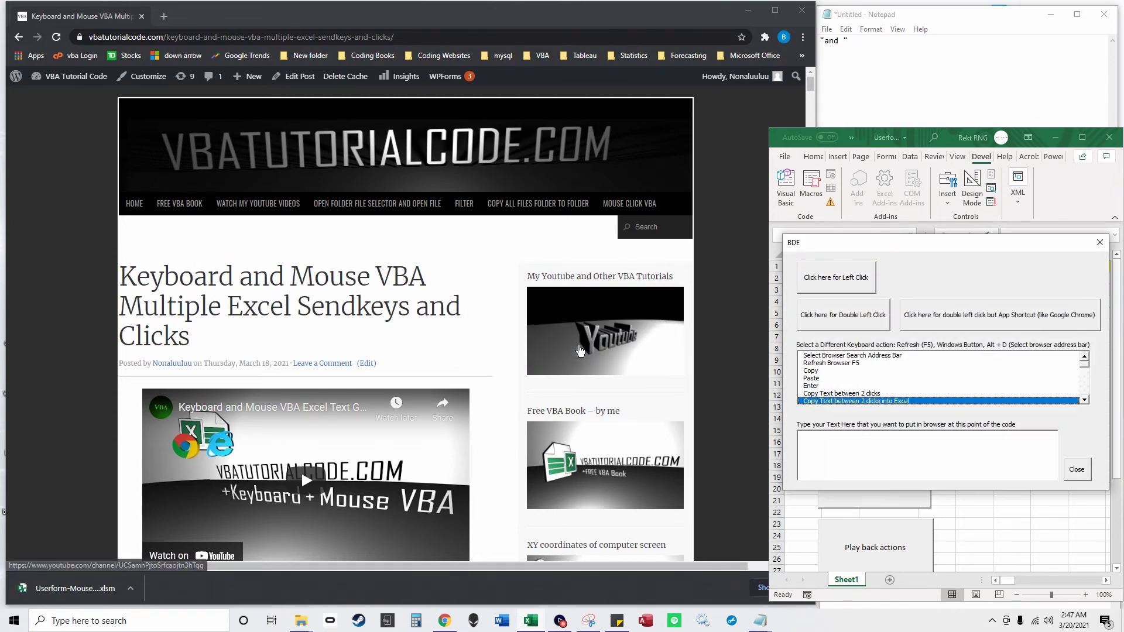
pyautogui.click(209, 335)
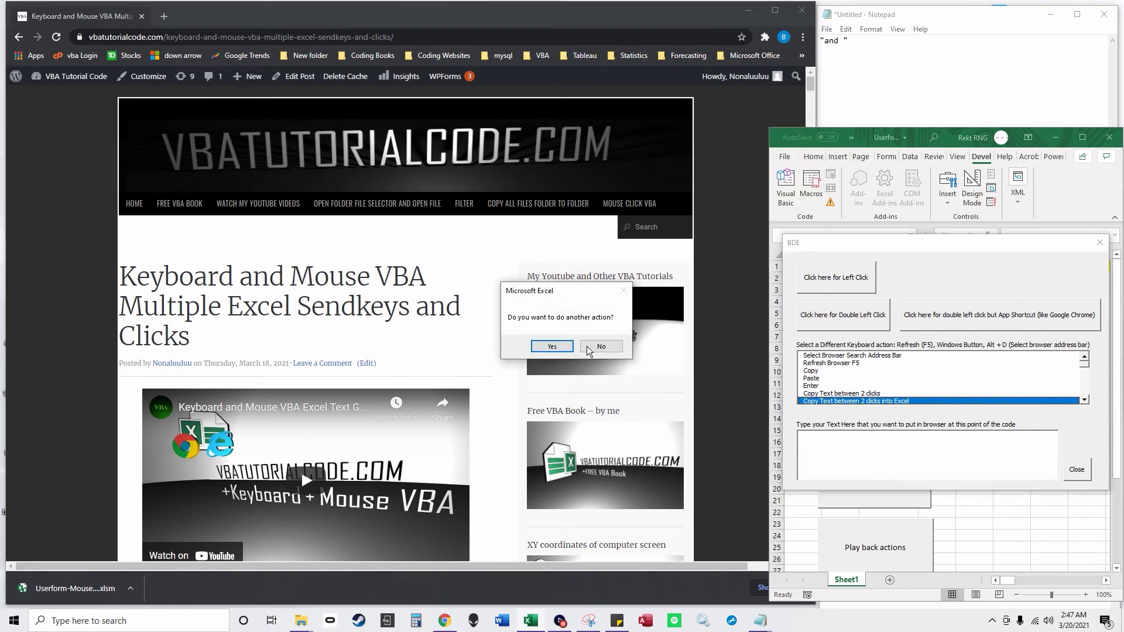
pyautogui.click(598, 347)
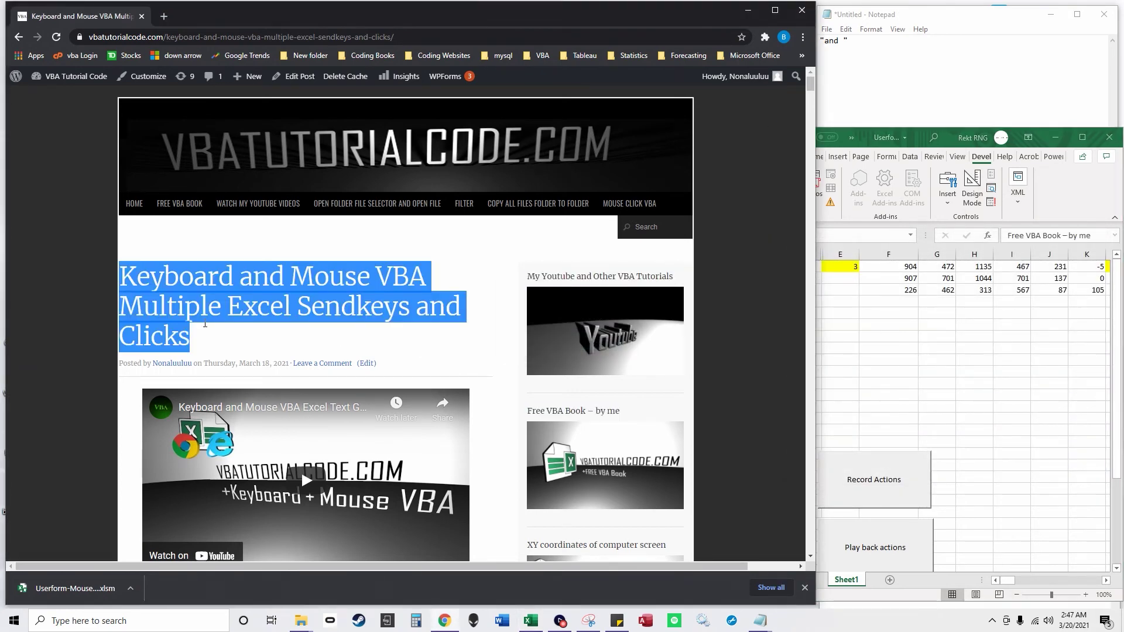
pyautogui.click(1082, 137)
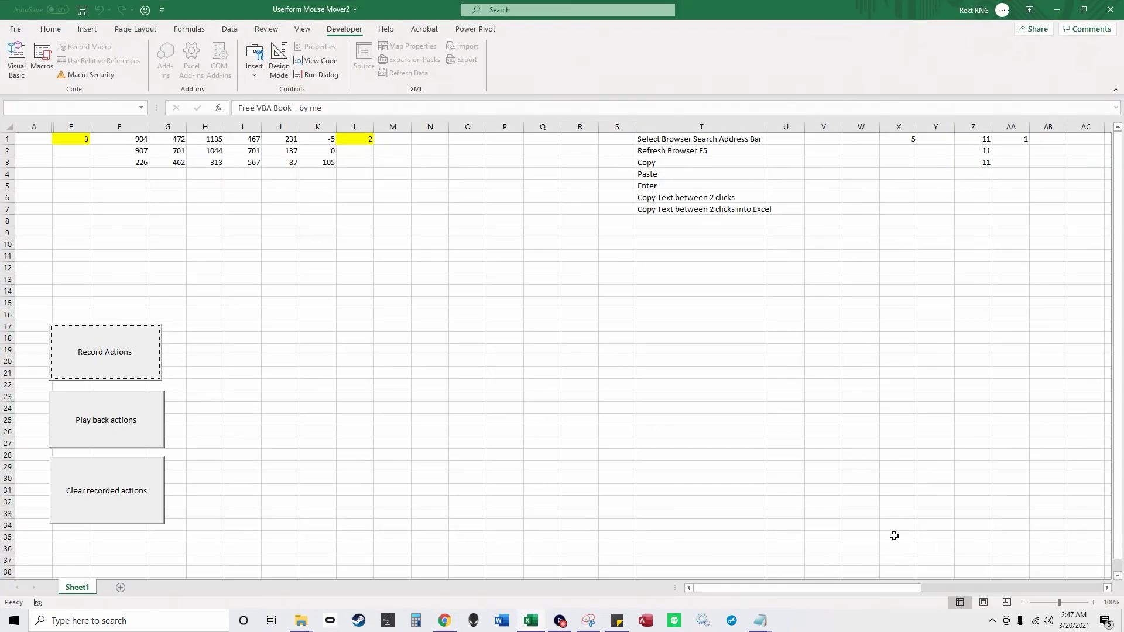
pyautogui.moveTo(897, 586); pyautogui.dragTo(1020, 587)
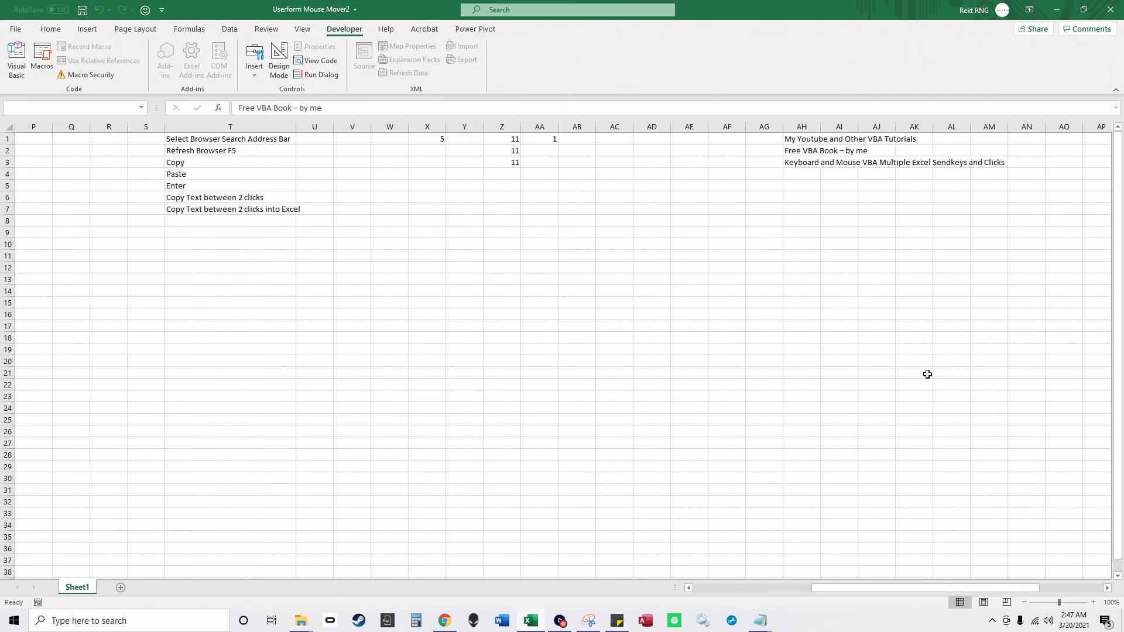
pyautogui.moveTo(802, 141); pyautogui.dragTo(803, 163)
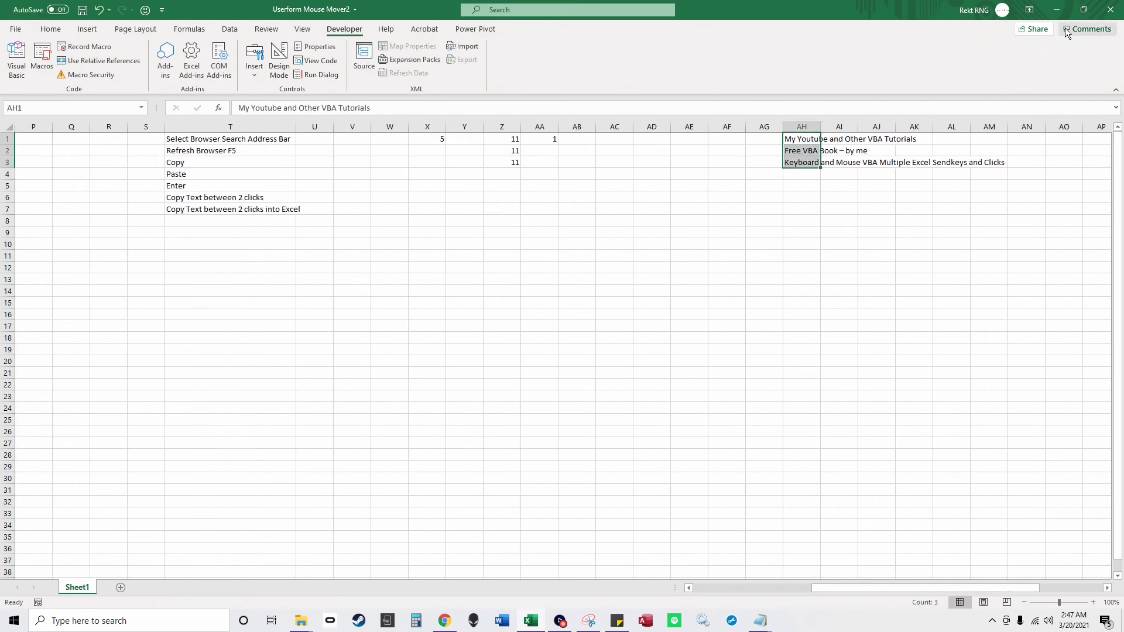
pyautogui.click(1085, 9)
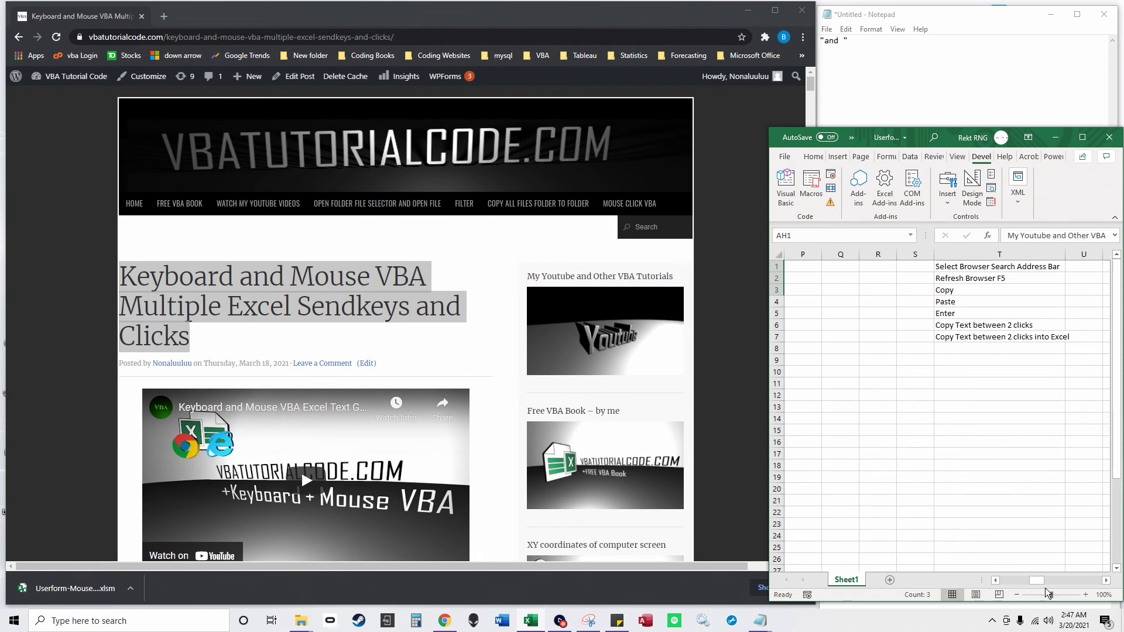
pyautogui.moveTo(1039, 581); pyautogui.dragTo(1068, 581)
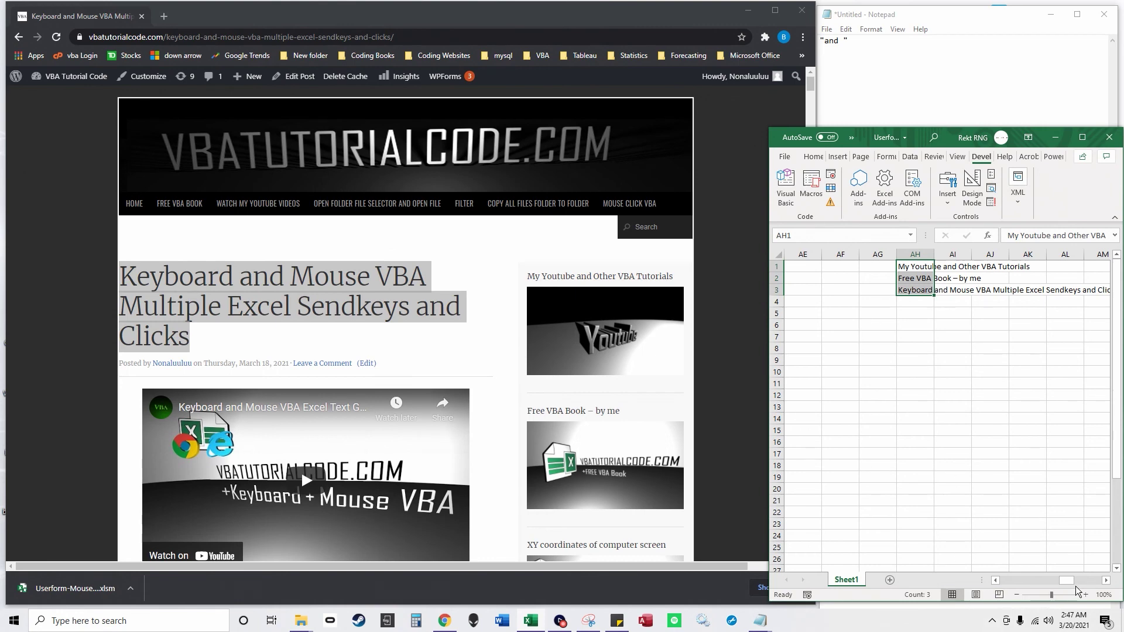
# Step: Scroll back to column A and clear the three recorded actions, leaving 1 in E1
pyautogui.moveTo(1055, 584); pyautogui.dragTo(998, 583)
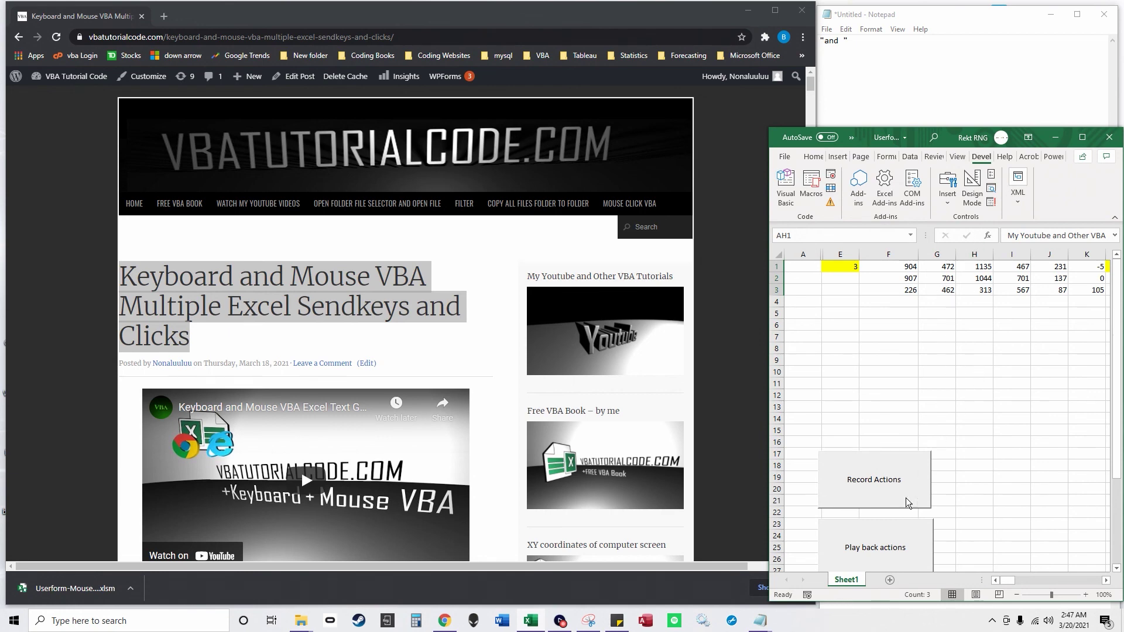
pyautogui.click(909, 540)
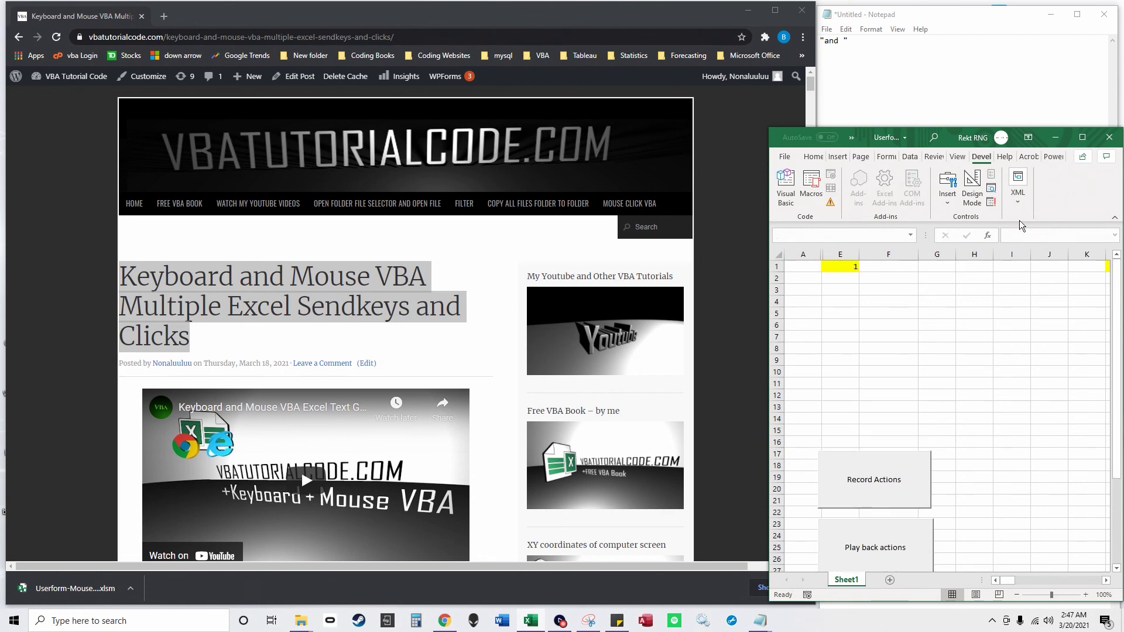